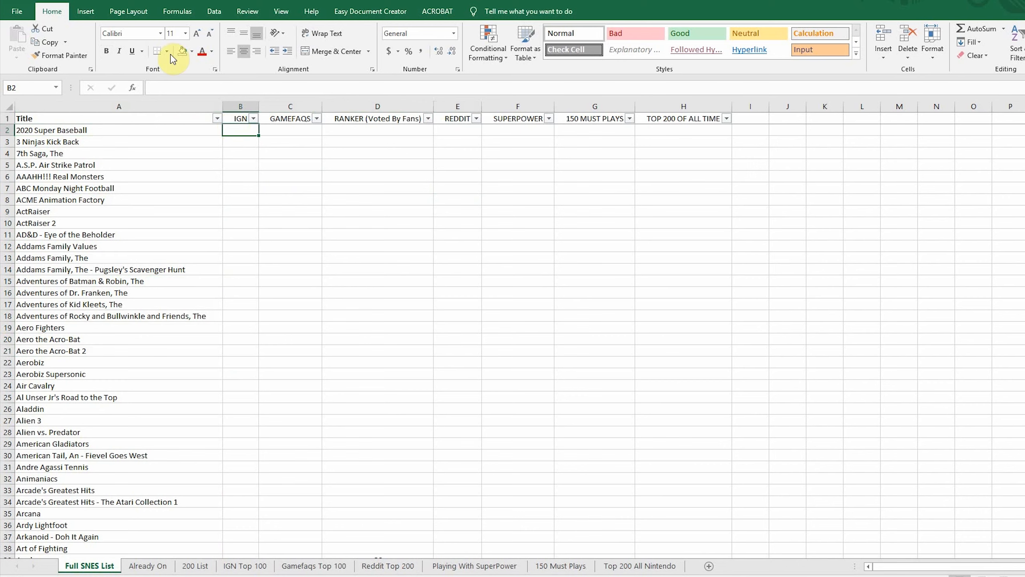
# Step: Try a VLOOKUP in B2 with lookup value A:A, table array 'IGN Top 100'!A:B, column index 2 and range lookup false
pyautogui.click(169, 13)
pyautogui.click(19, 40)
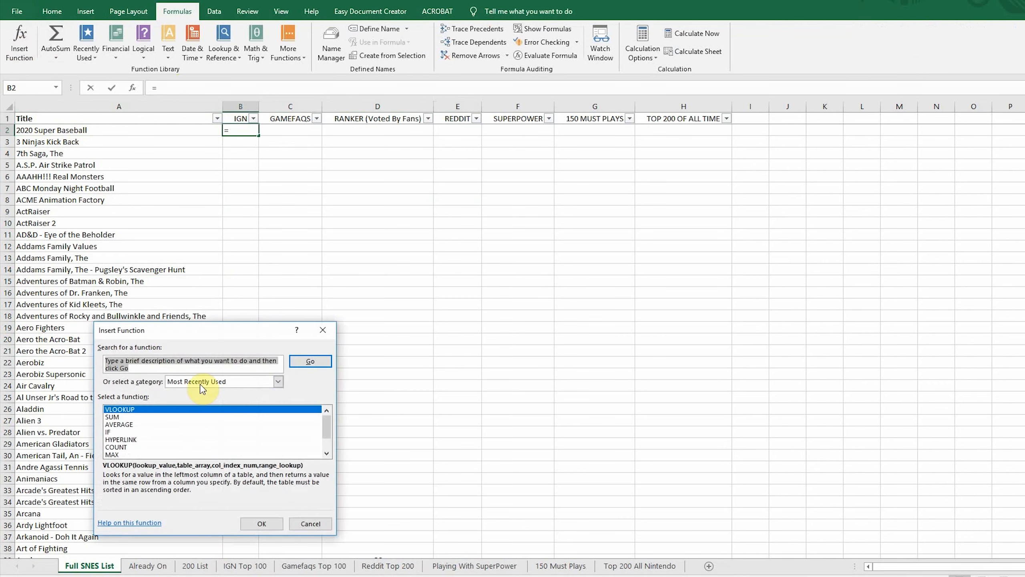
pyautogui.click(261, 524)
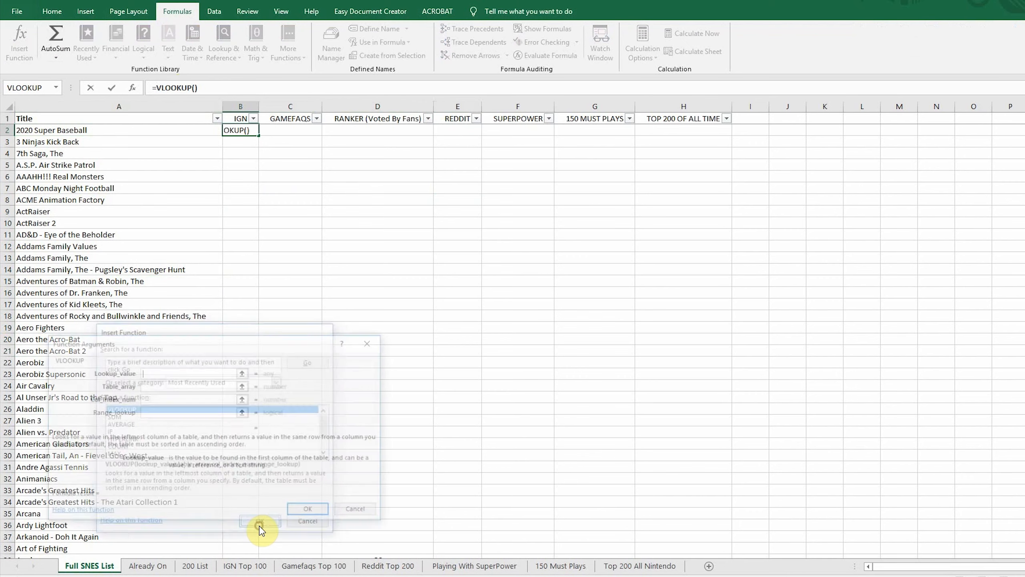
pyautogui.click(108, 106)
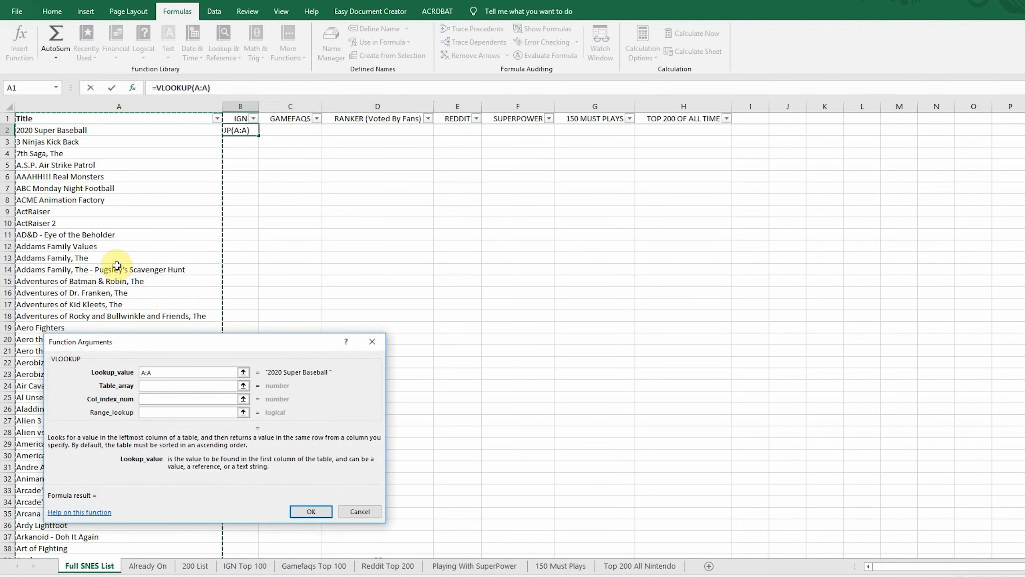
pyautogui.click(155, 384)
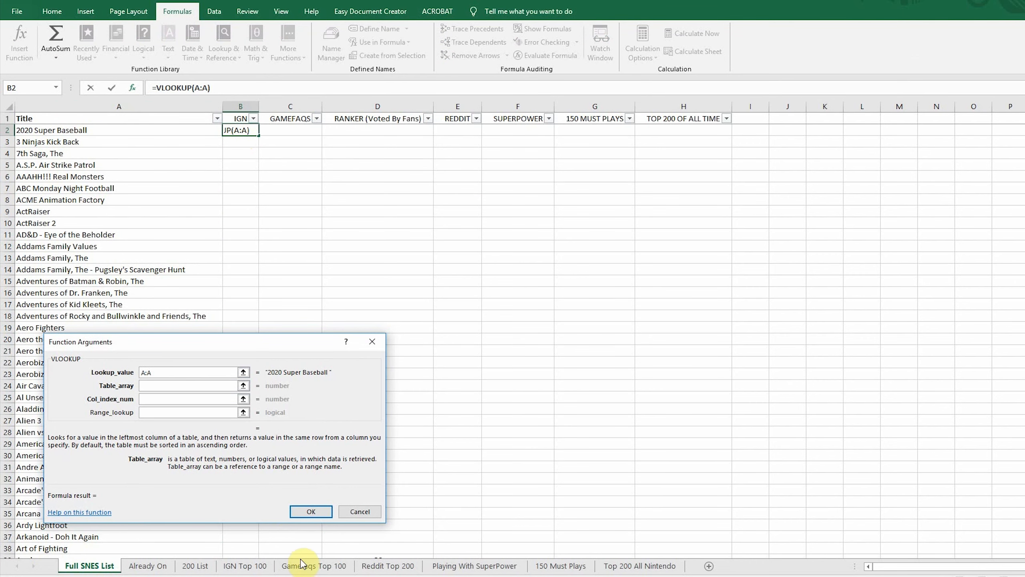
pyautogui.click(241, 566)
pyautogui.moveTo(181, 106); pyautogui.dragTo(241, 115)
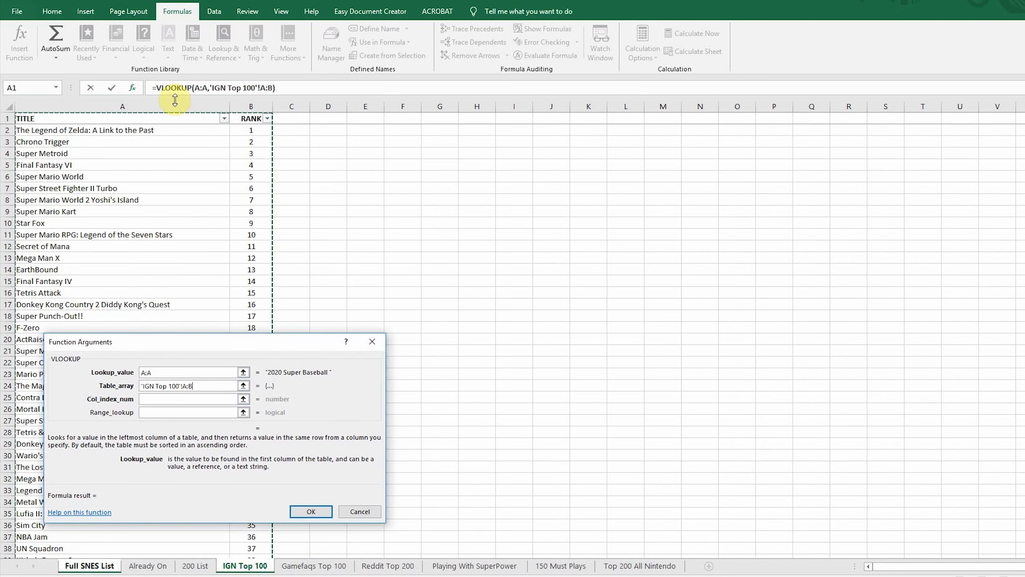
pyautogui.click(201, 401)
pyautogui.write('2')
pyautogui.click(176, 414)
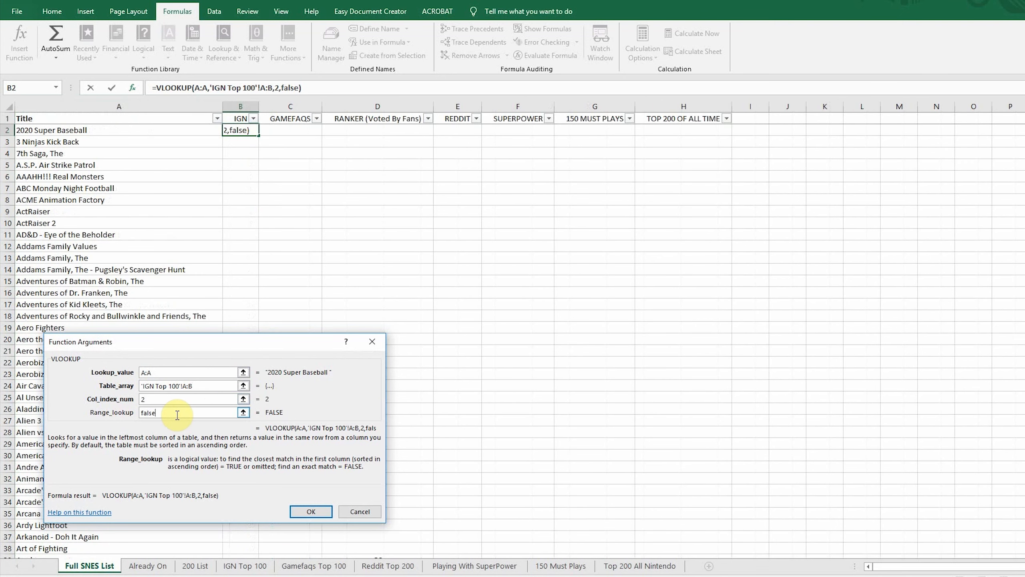
pyautogui.press('Return')
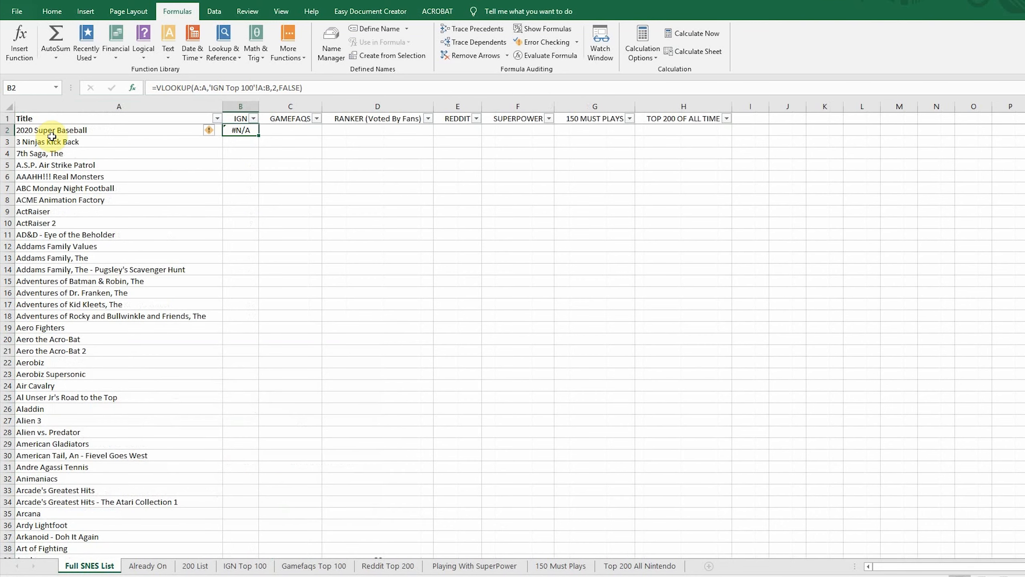
# Step: Fill the VLOOKUP formula from B2 down the whole IGN column and look through the filled rows
pyautogui.doubleClick(259, 136)
pyautogui.scroll(-4, 263, 316)
pyautogui.scroll(2, 265, 316)
pyautogui.scroll(2, 264, 316)
# Step: Check the IGN column's filter values without filtering, and delete the VLOOKUP formulas from the column
pyautogui.click(254, 118)
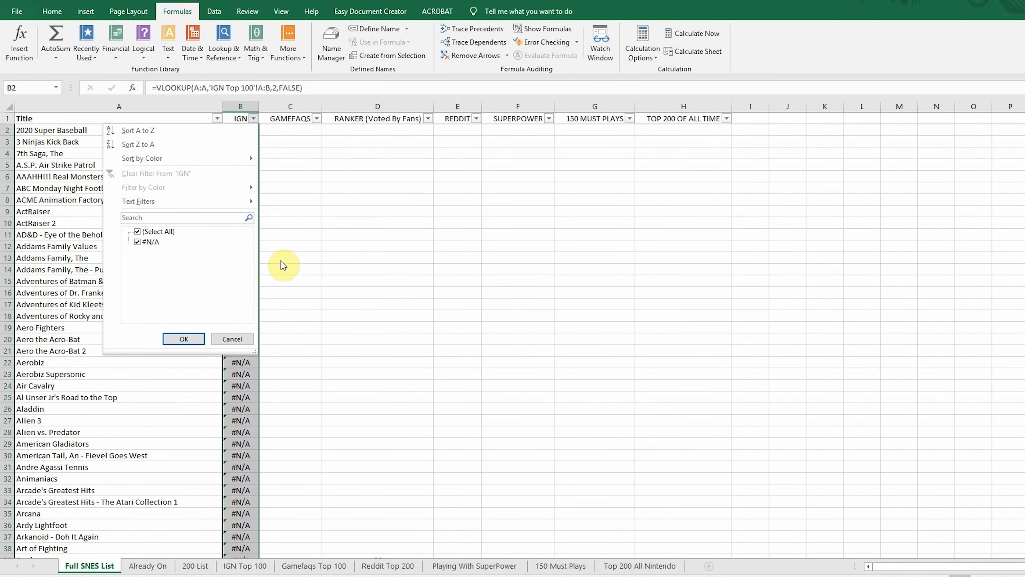
pyautogui.click(242, 339)
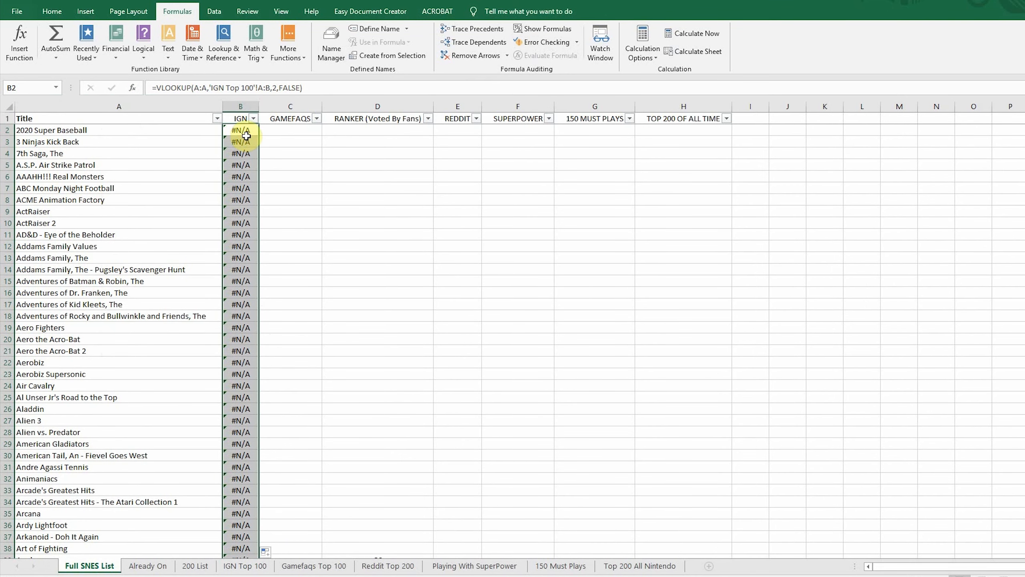
pyautogui.press('Delete')
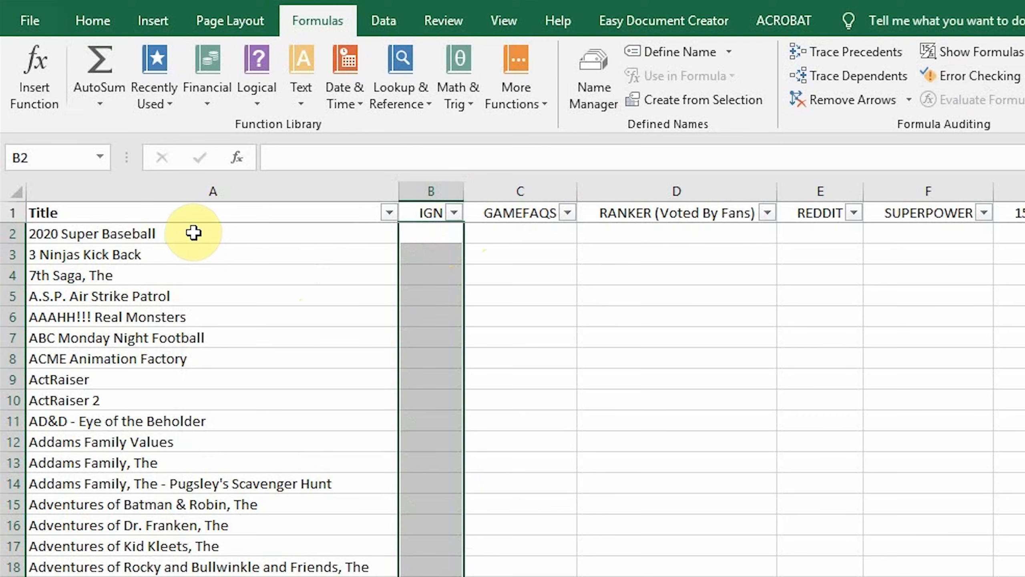
# Step: Inspect the titles in A2 to A4 of the Full SNES List sheet for trailing spaces
pyautogui.doubleClick(108, 131)
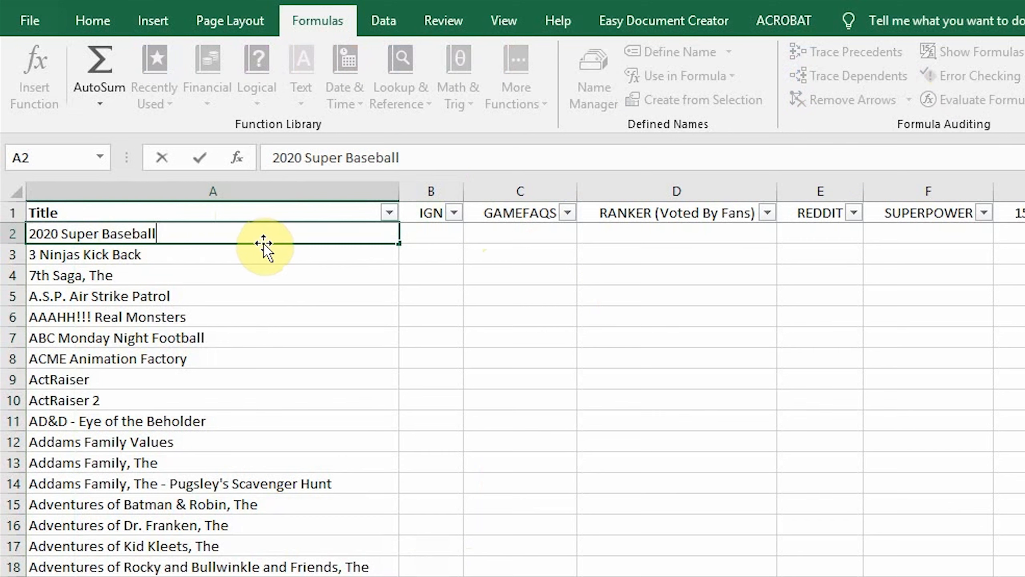
pyautogui.doubleClick(173, 253)
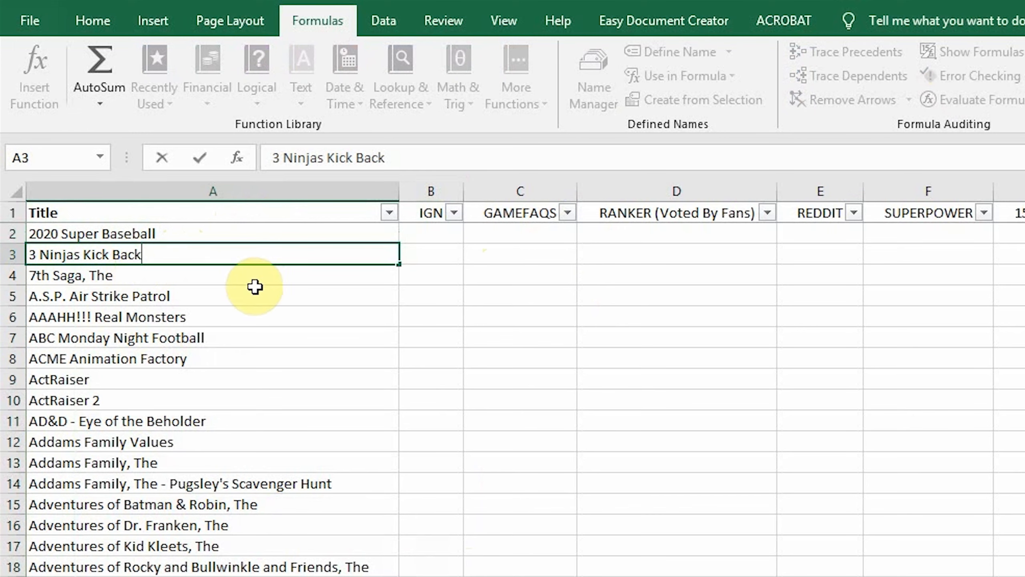
pyautogui.doubleClick(135, 276)
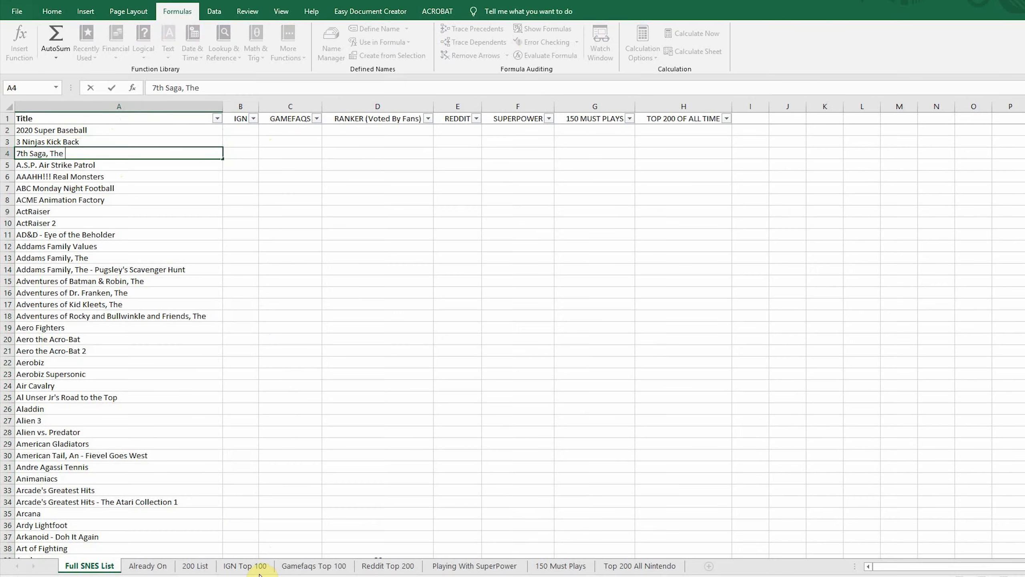
# Step: Inspect the titles in A2 to A4 of the IGN Top 100 sheet for trailing spaces
pyautogui.click(259, 573)
pyautogui.doubleClick(171, 130)
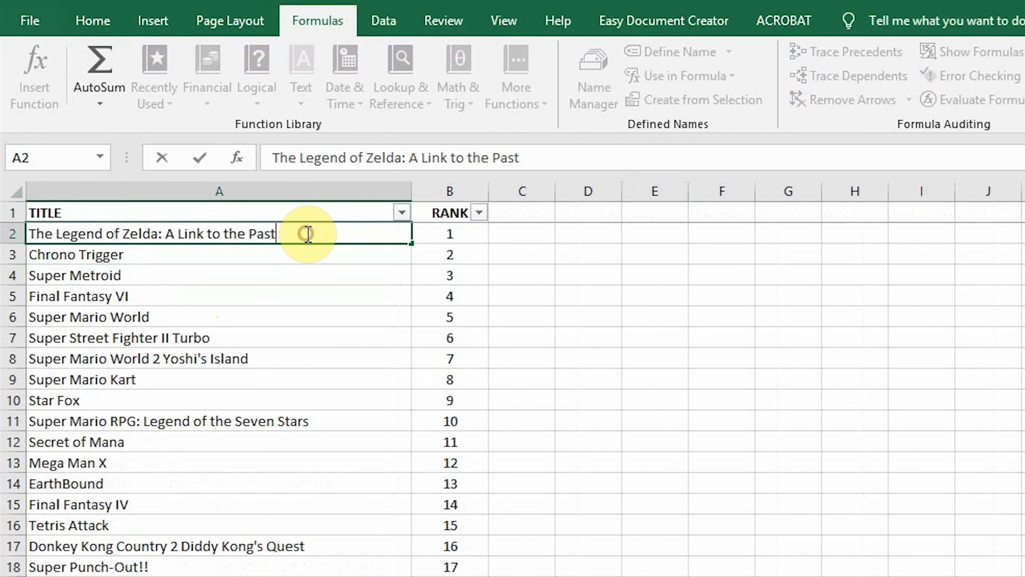
pyautogui.click(162, 251)
pyautogui.doubleClick(162, 251)
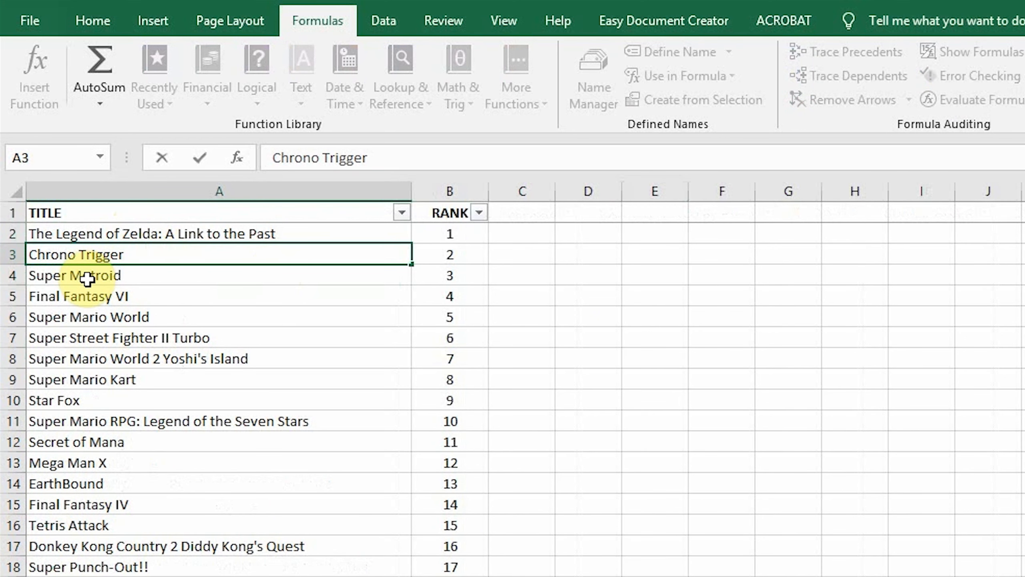
pyautogui.click(173, 275)
pyautogui.doubleClick(173, 275)
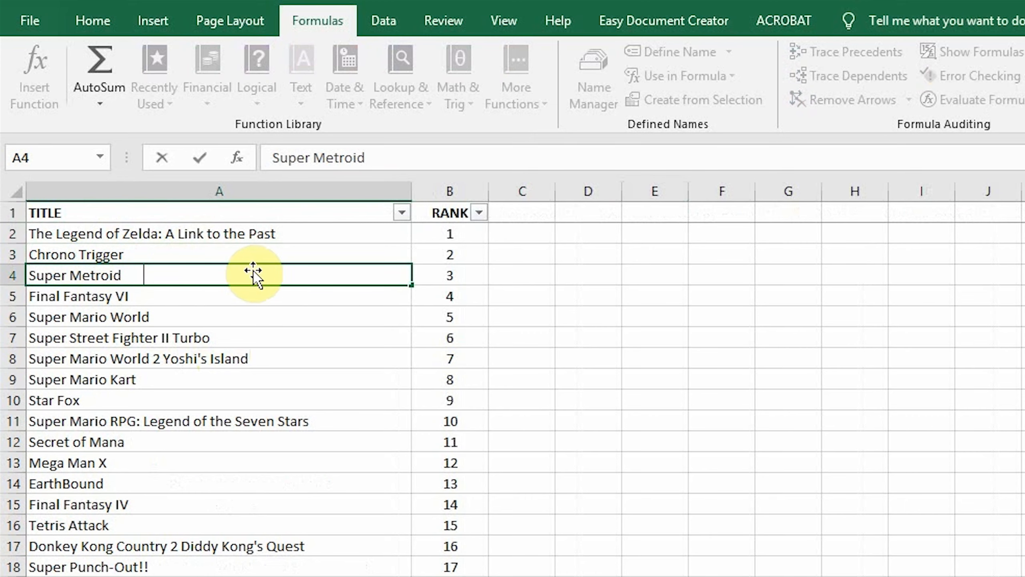
pyautogui.click(737, 378)
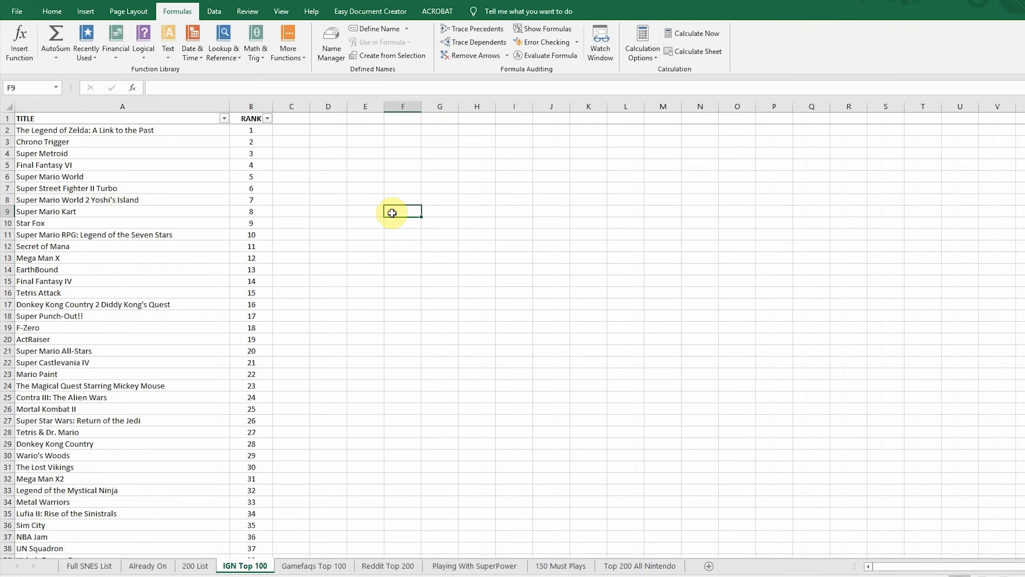
# Step: Insert a blank column between TITLE and RANK on the IGN Top 100 sheet and enter =TRIM(A2) in B2
pyautogui.rightClick(258, 102)
pyautogui.click(304, 182)
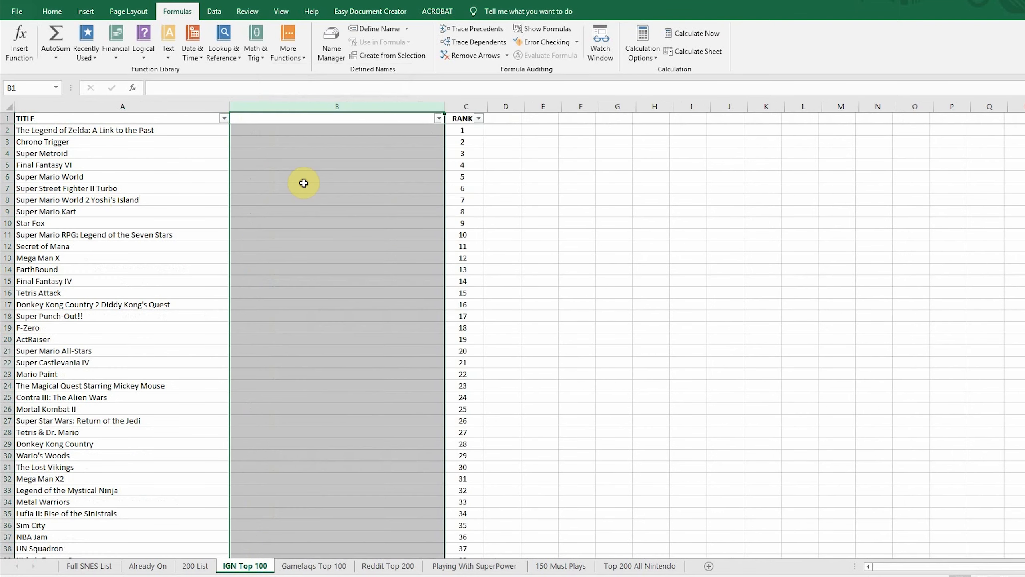
pyautogui.click(269, 129)
pyautogui.write('=t')
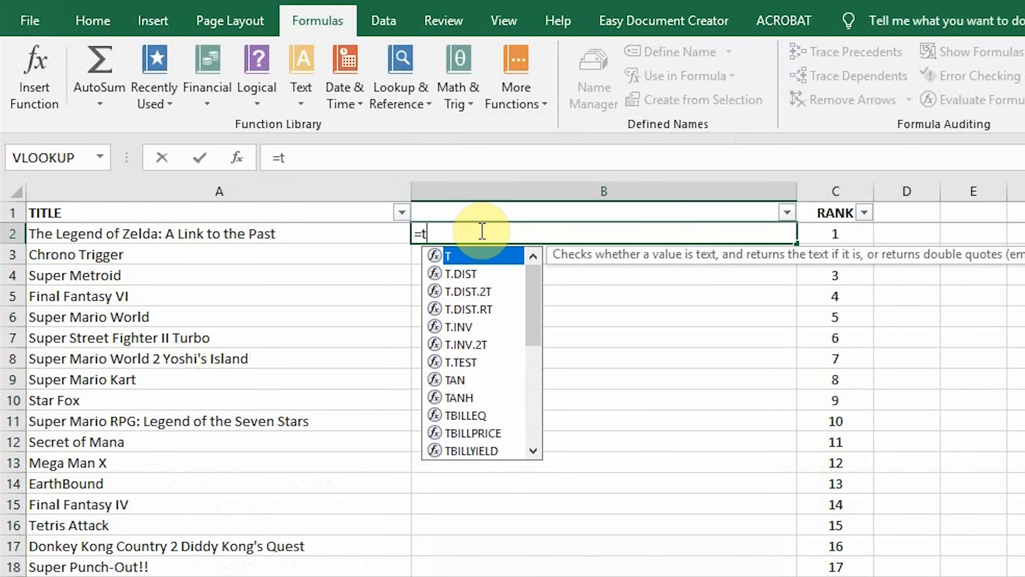
pyautogui.write('rim(')
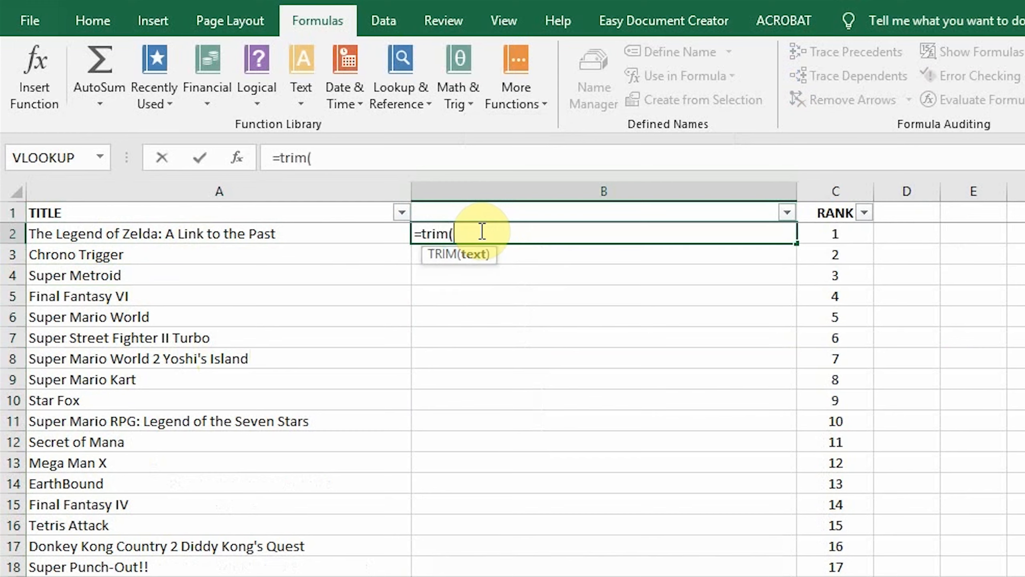
pyautogui.click(232, 231)
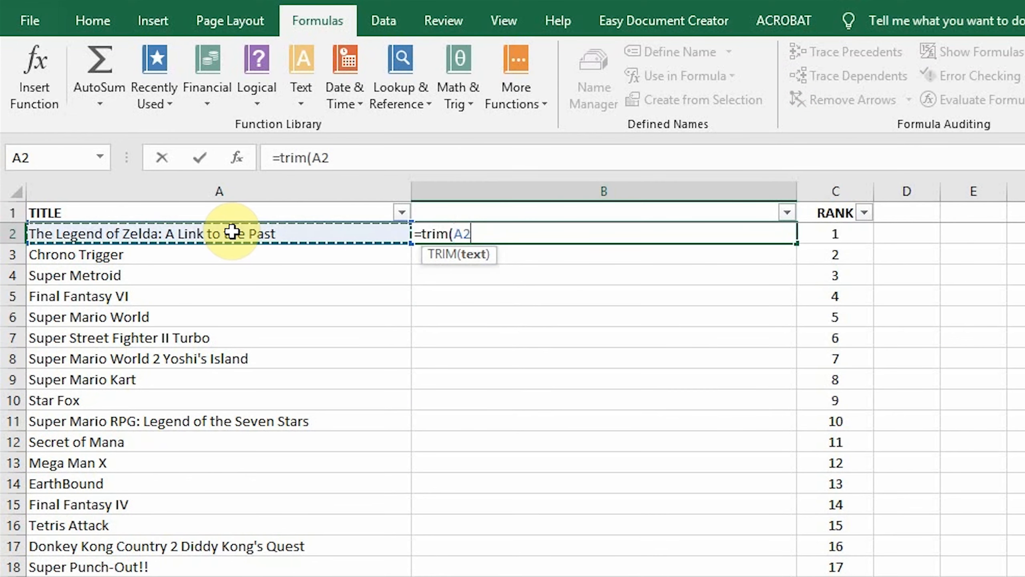
pyautogui.write(')')
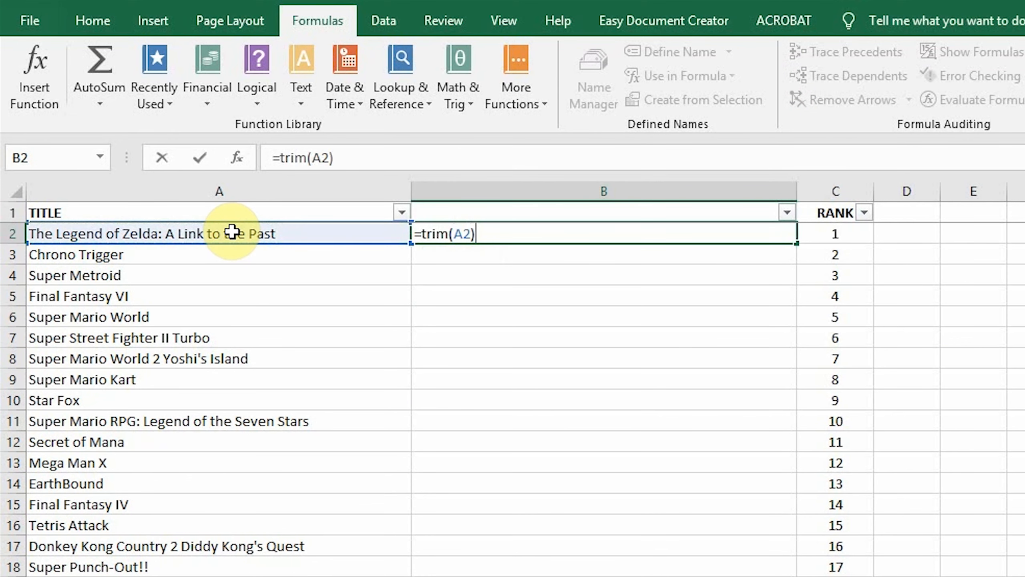
pyautogui.press('Return')
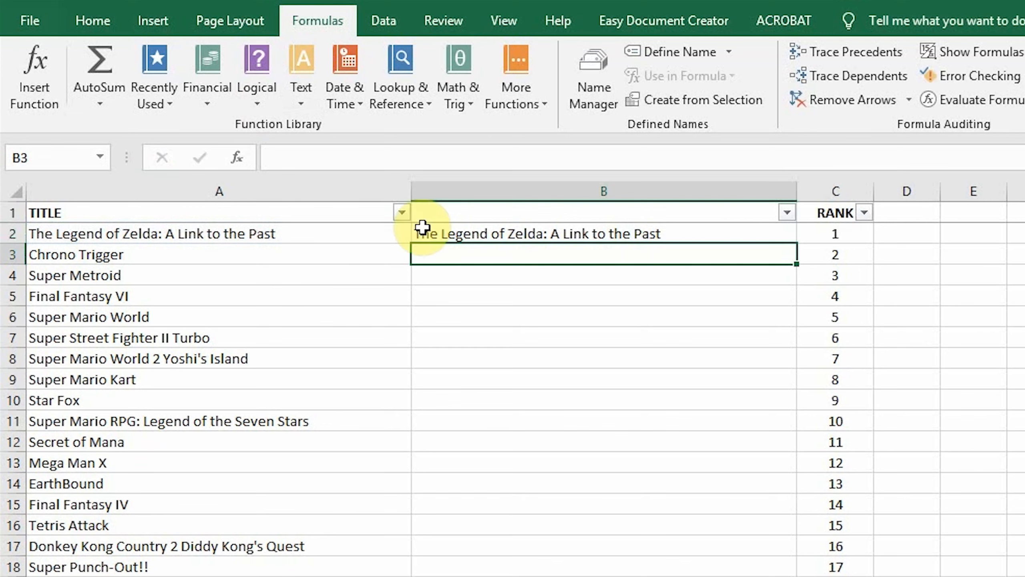
# Step: Review the TRIM formula in B2 and fill it down column B for all listed titles
pyautogui.doubleClick(693, 233)
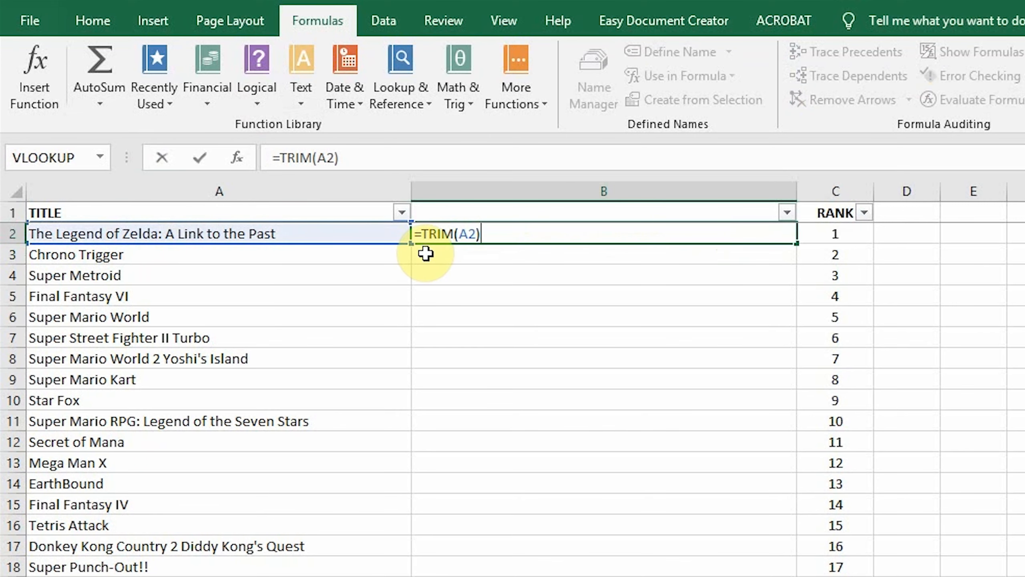
pyautogui.press('Escape')
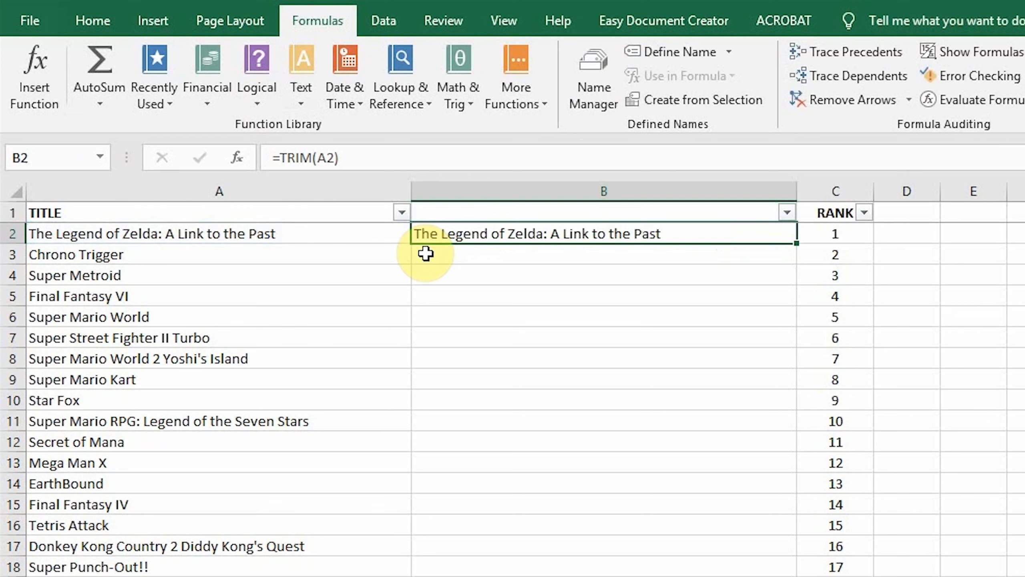
pyautogui.doubleClick(796, 243)
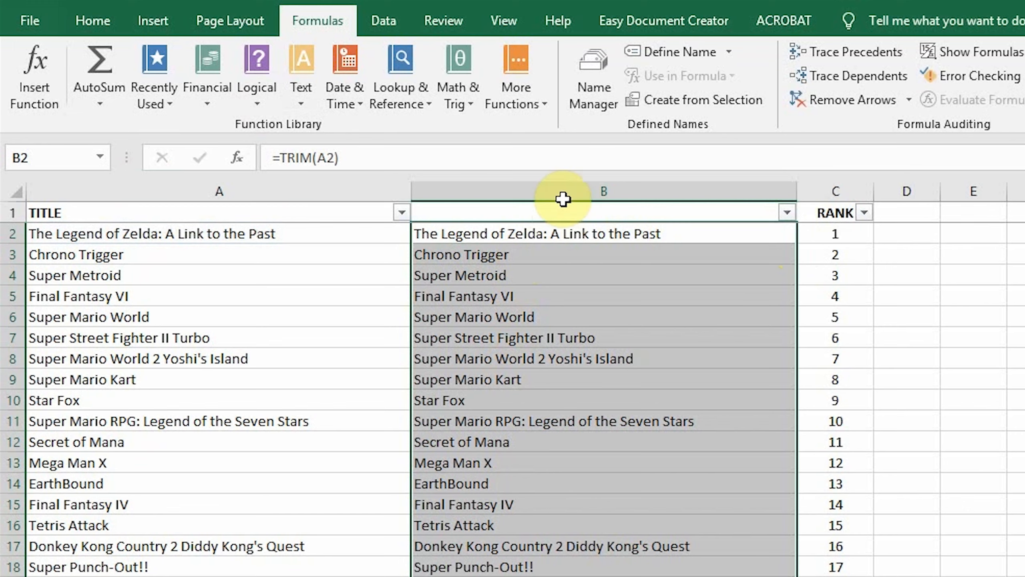
# Step: Replace the TRIM formulas in column B with their plain values by copying the column and pasting values over it
pyautogui.rightClick(550, 197)
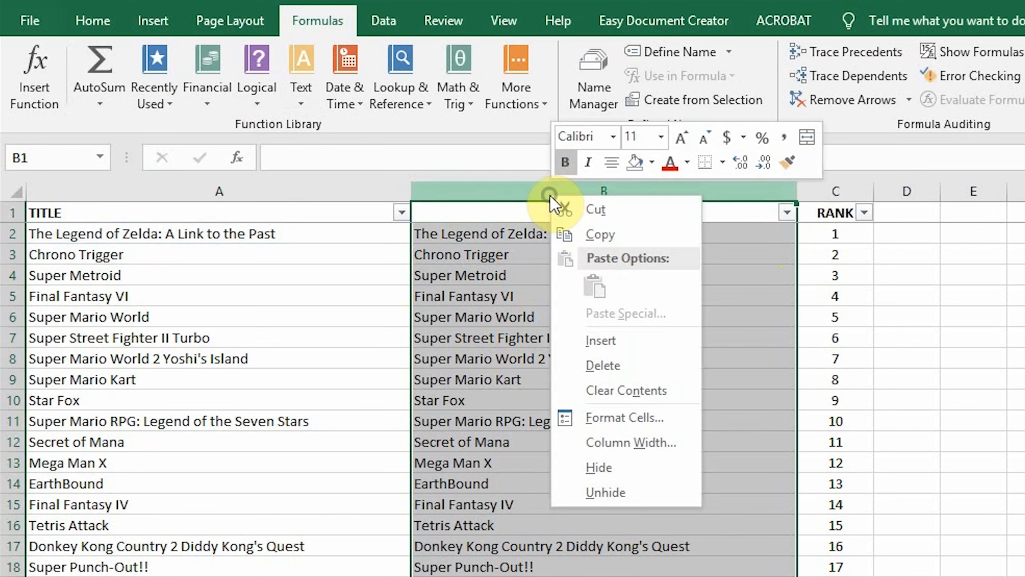
pyautogui.click(593, 238)
pyautogui.rightClick(596, 192)
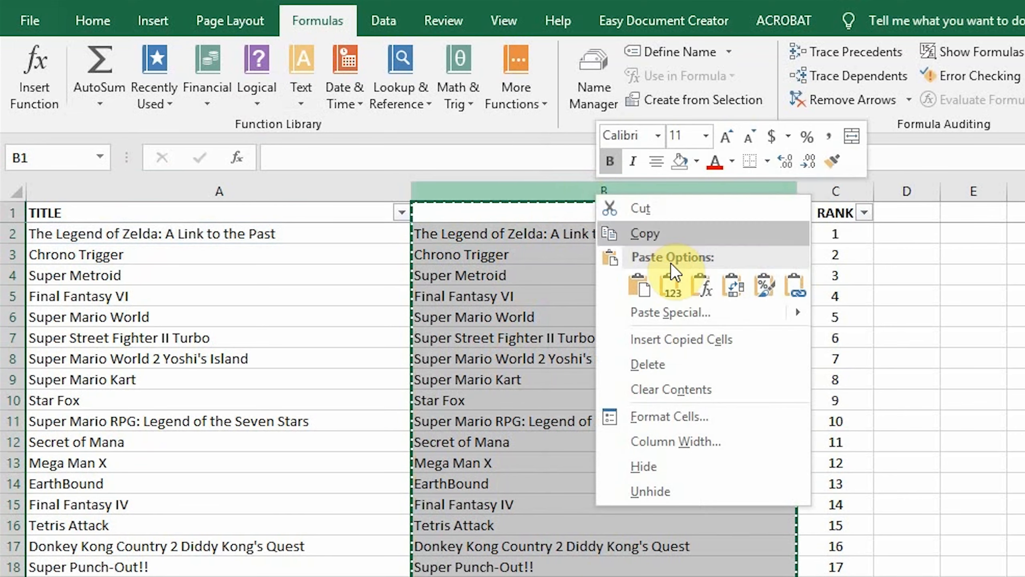
pyautogui.click(674, 290)
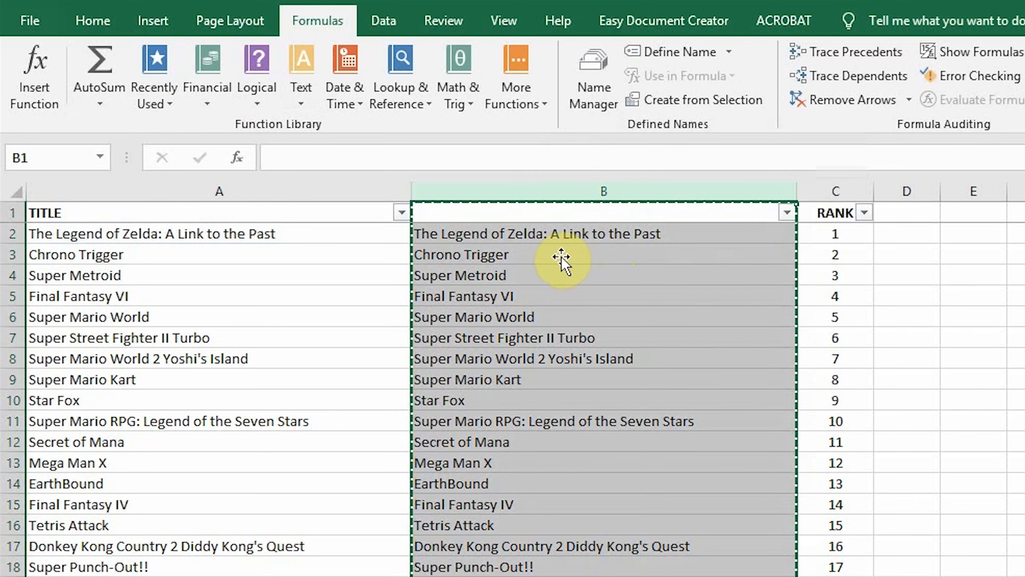
# Step: Inspect the trimmed titles in B3 to B5 for leftover trailing spaces, leaving them unedited
pyautogui.click(560, 255)
pyautogui.doubleClick(577, 255)
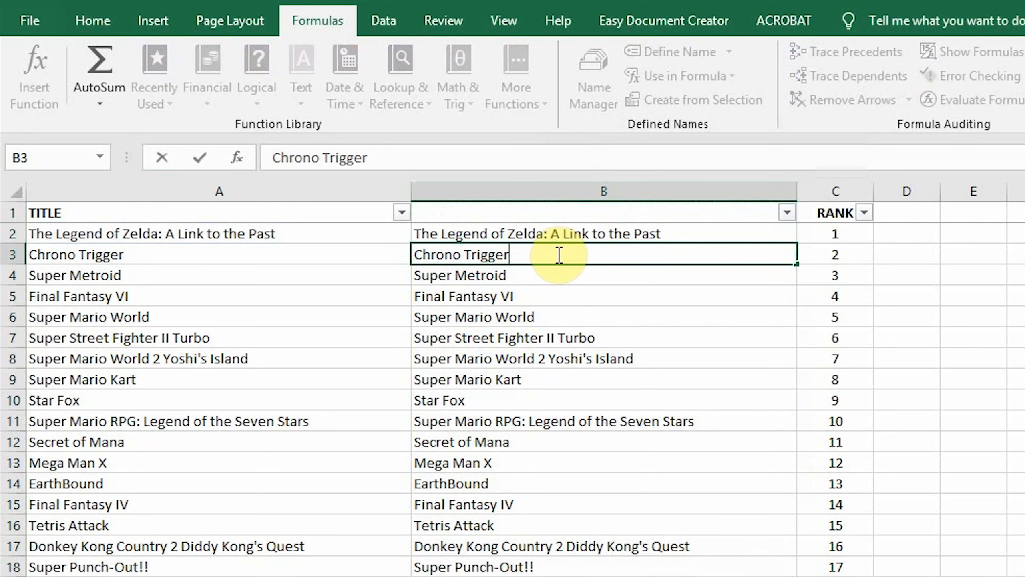
pyautogui.doubleClick(548, 275)
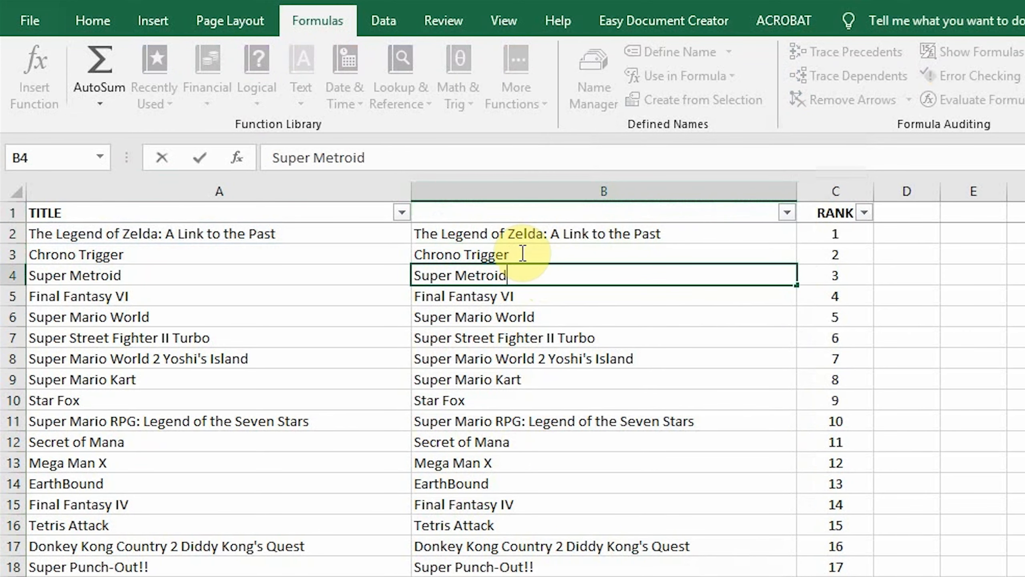
pyautogui.click(546, 297)
pyautogui.doubleClick(544, 294)
pyautogui.press('Escape')
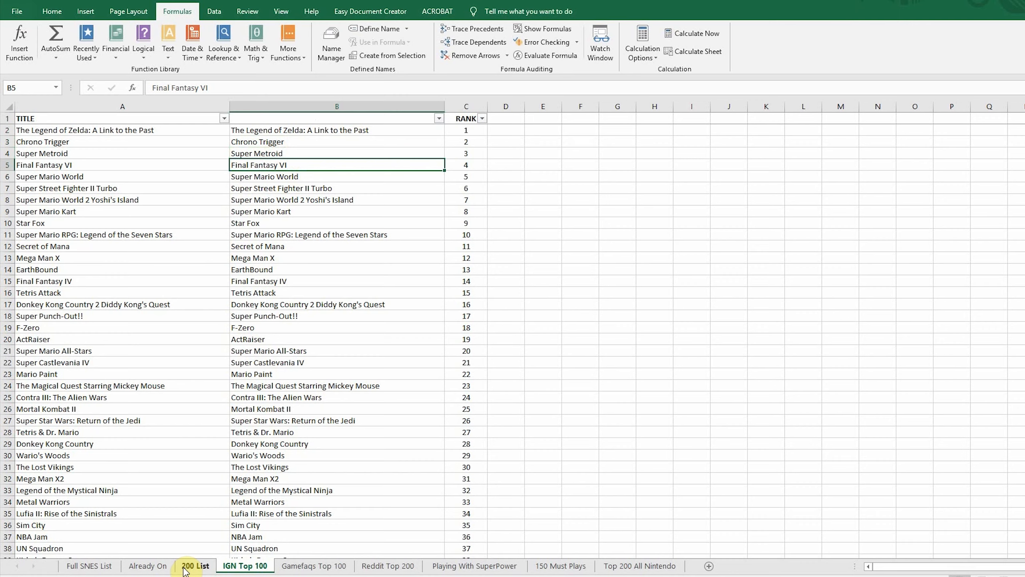
# Step: Insert a blank column between Title and IGN on the Full SNES List sheet and select its cell B2
pyautogui.click(90, 565)
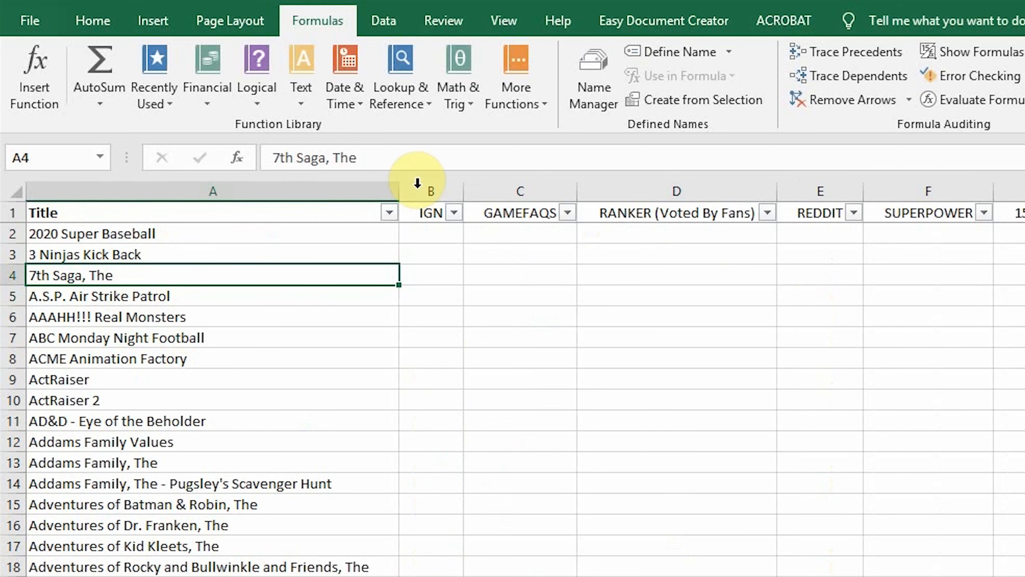
pyautogui.rightClick(433, 189)
pyautogui.click(521, 334)
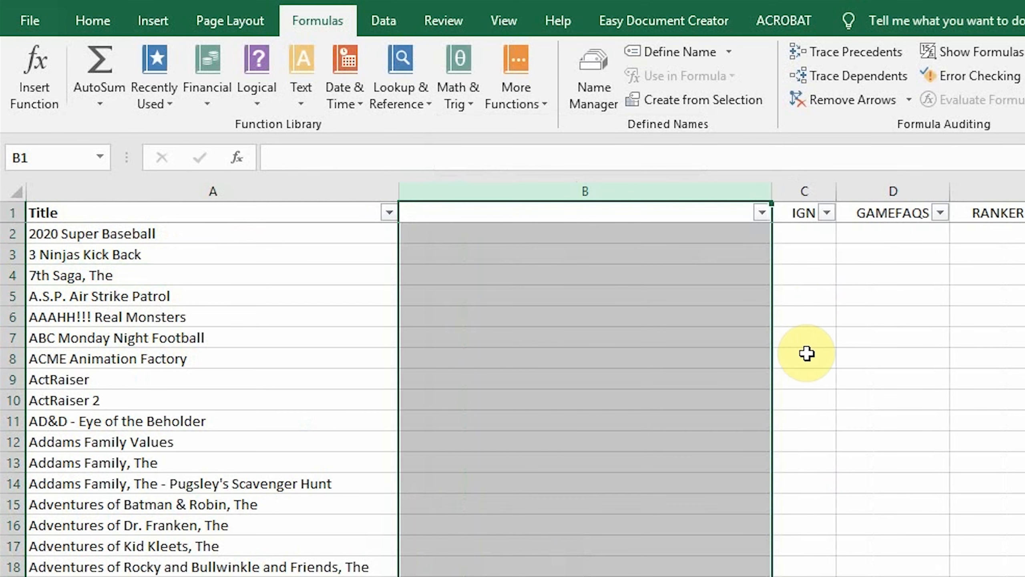
pyautogui.click(465, 234)
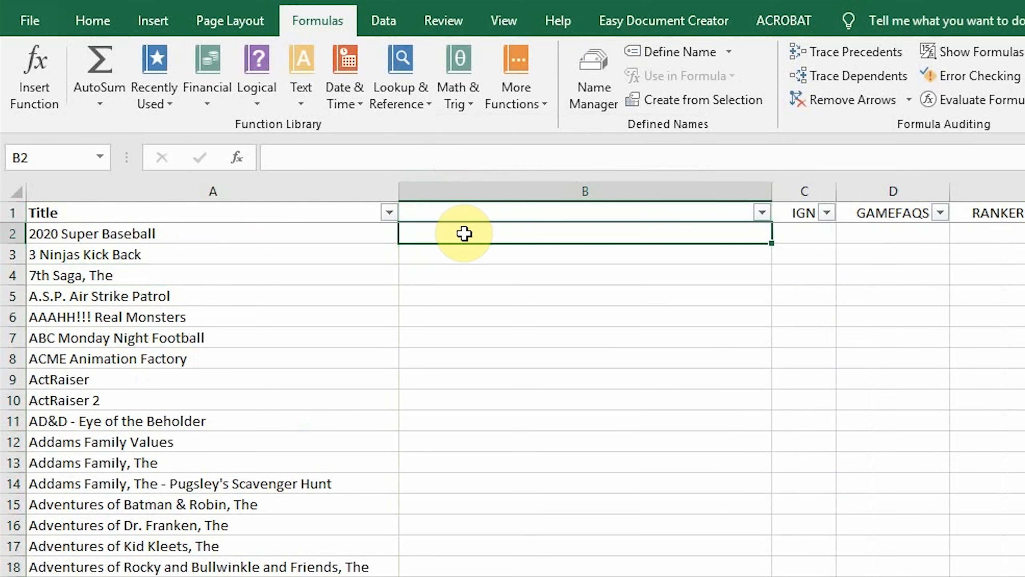
# Step: Enter =TRIM(A2) in B2 and fill the formula down column B for all listed titles
pyautogui.write('=t')
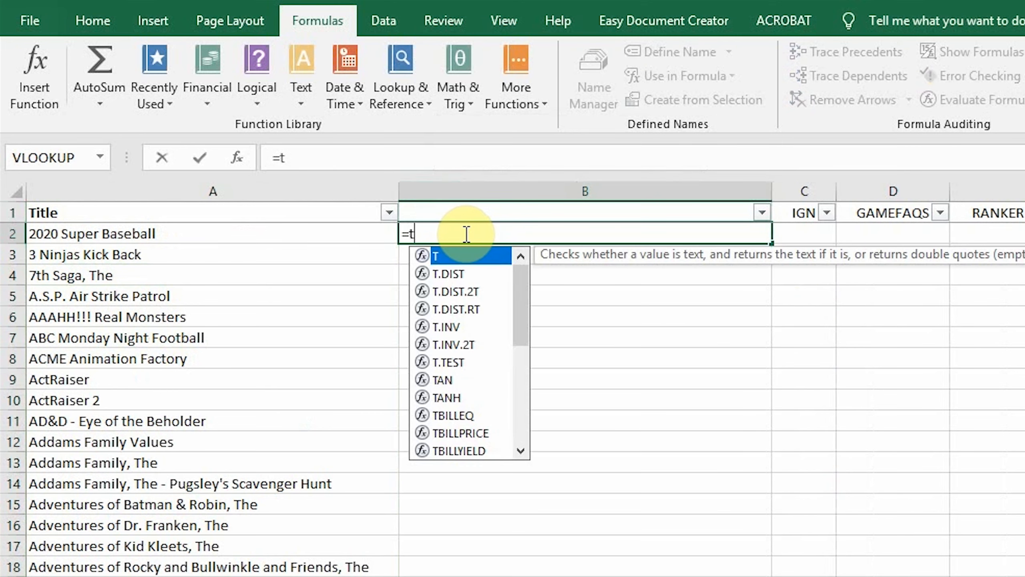
pyautogui.write('rim(')
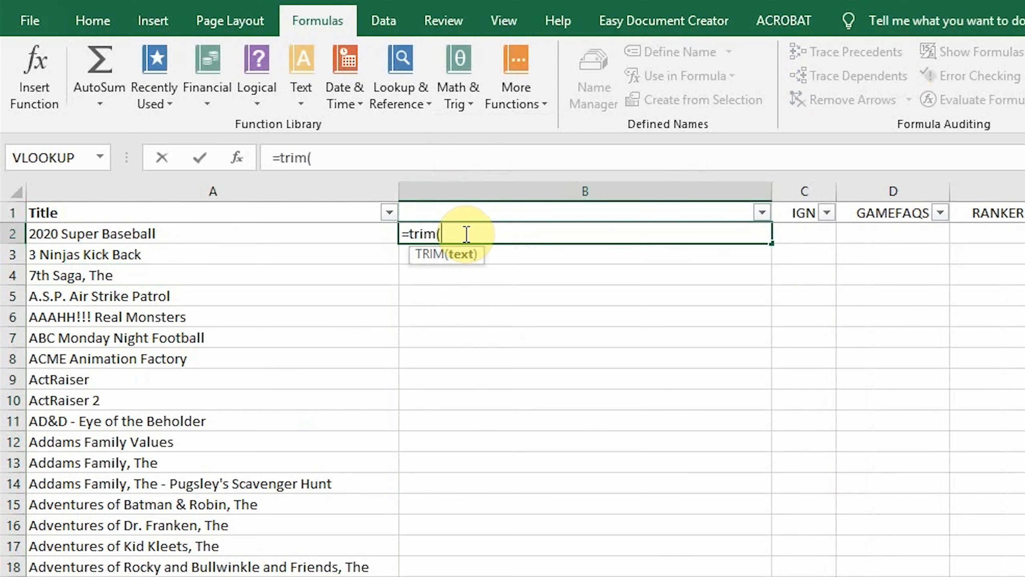
pyautogui.click(244, 228)
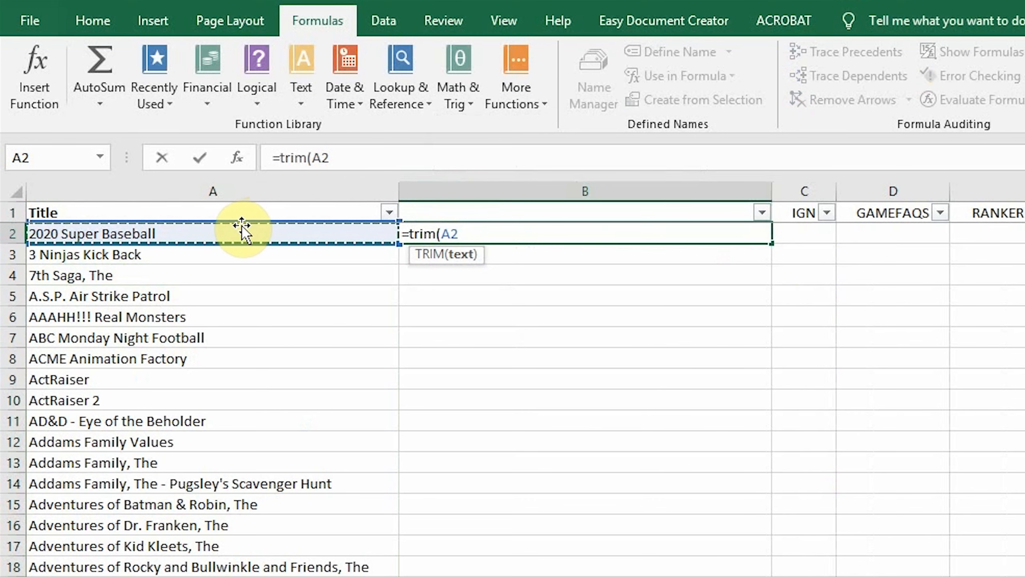
pyautogui.write(')')
pyautogui.press('Return')
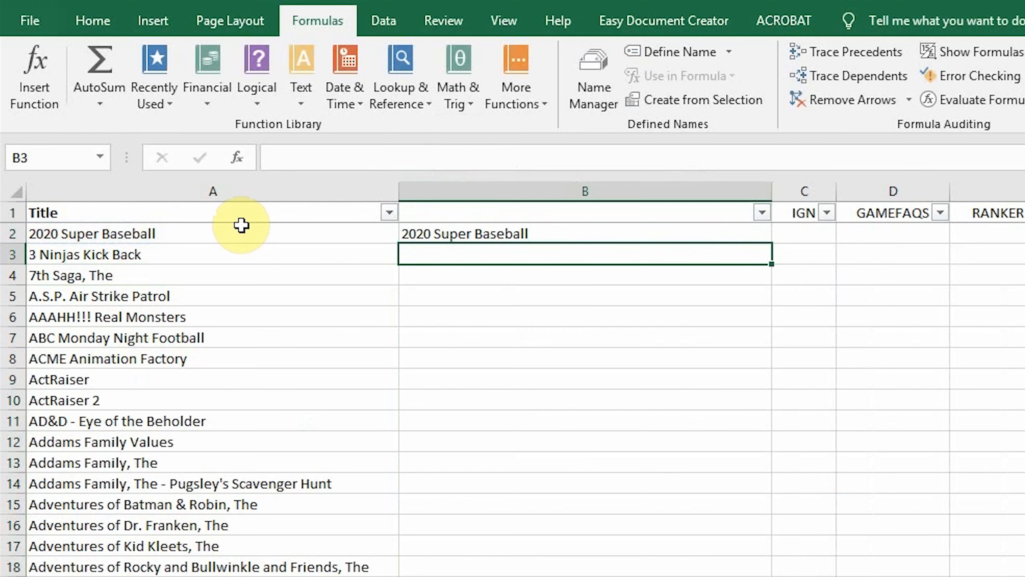
pyautogui.click(555, 229)
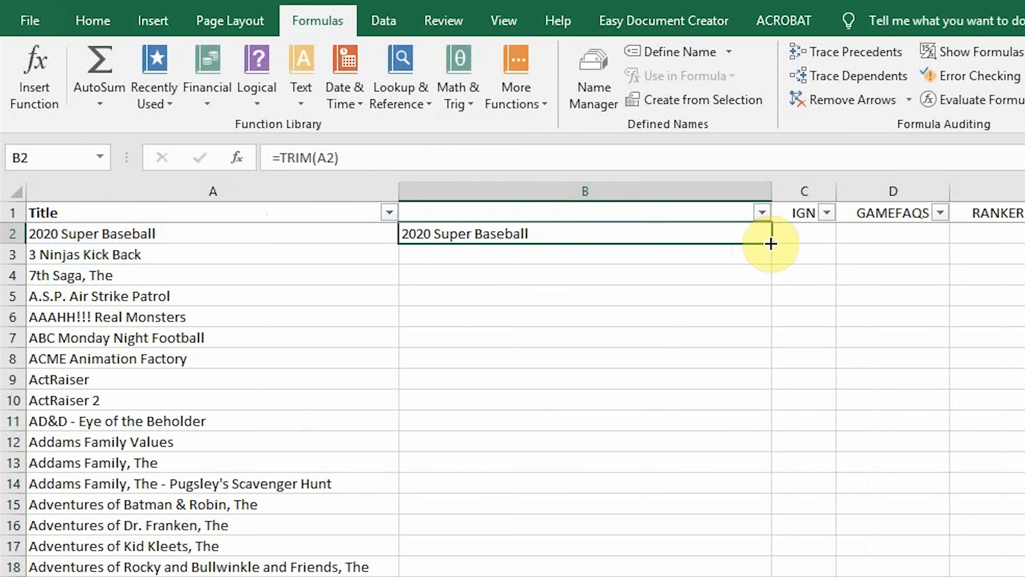
pyautogui.doubleClick(773, 243)
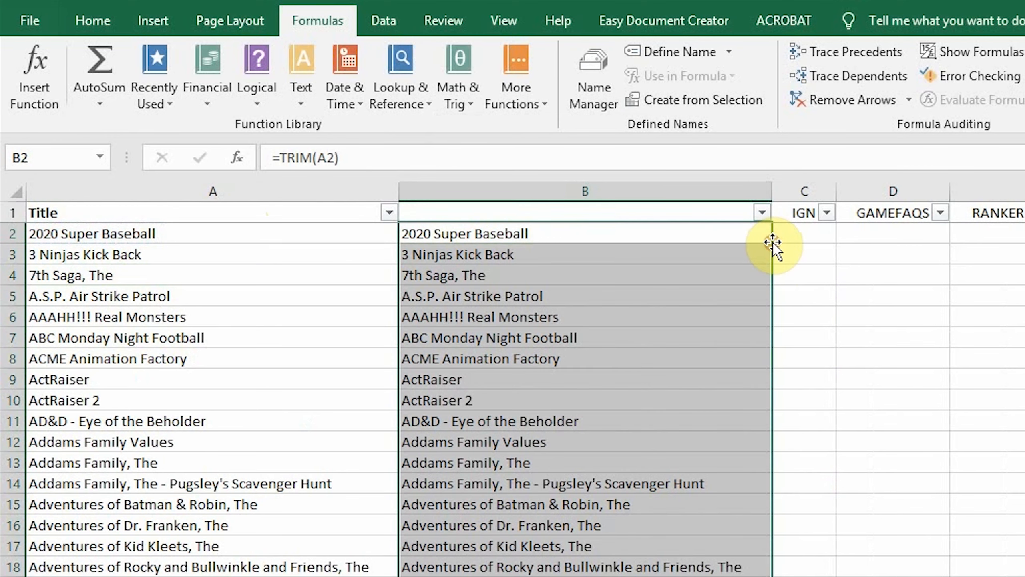
# Step: Replace the TRIM formulas in column B of the full list with plain values by copying the column and pasting values over it
pyautogui.click(638, 190)
pyautogui.rightClick(642, 198)
pyautogui.click(688, 229)
pyautogui.rightClick(665, 189)
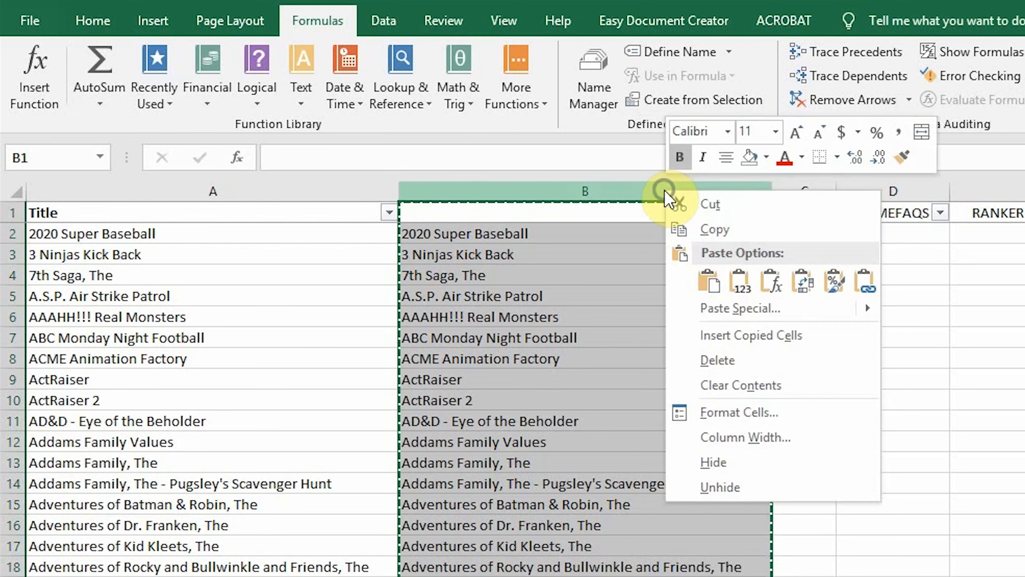
pyautogui.click(755, 285)
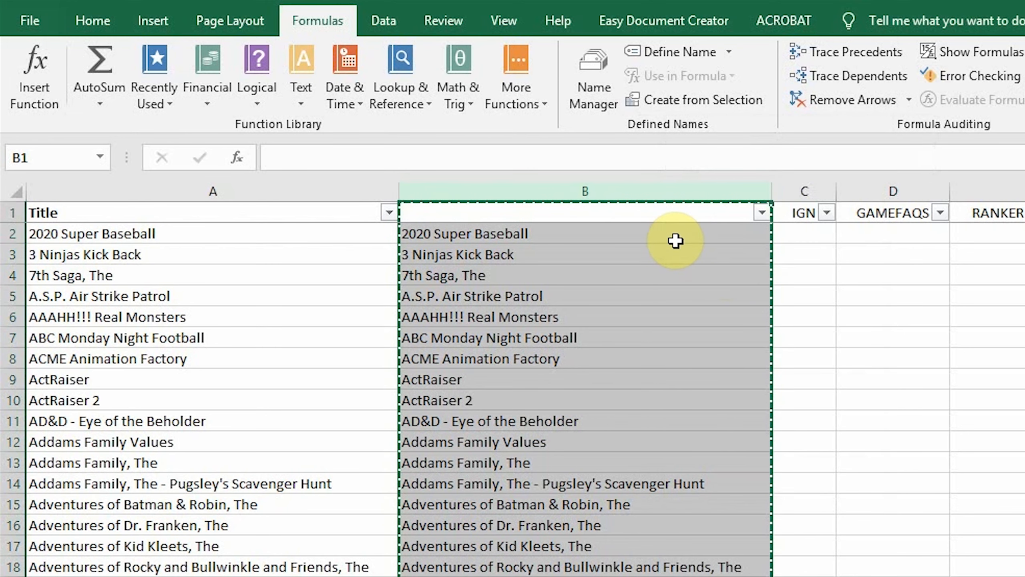
pyautogui.press('Escape')
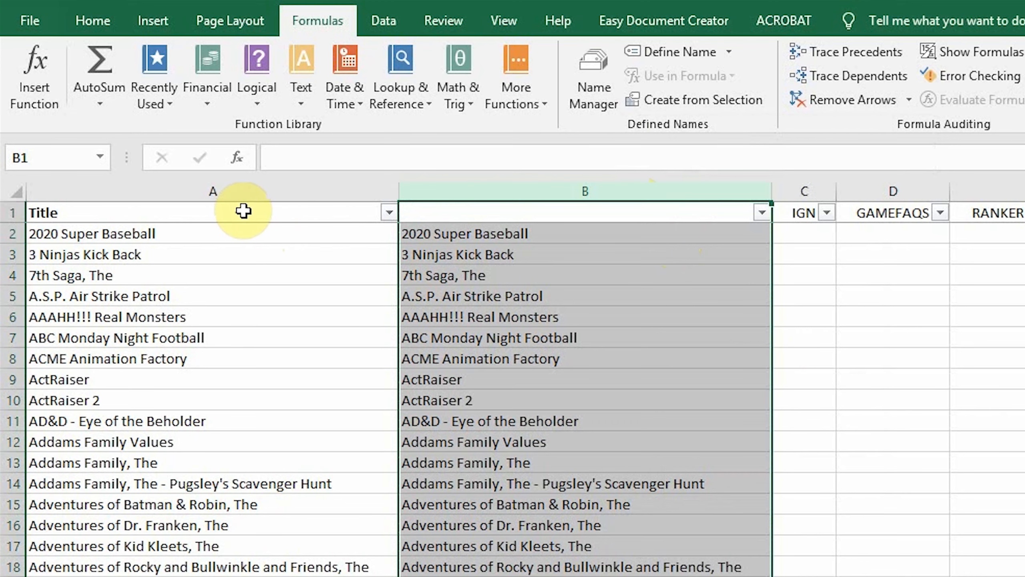
# Step: Delete the original Title column and enter the heading TITLE in A1 above the trimmed titles
pyautogui.click(243, 190)
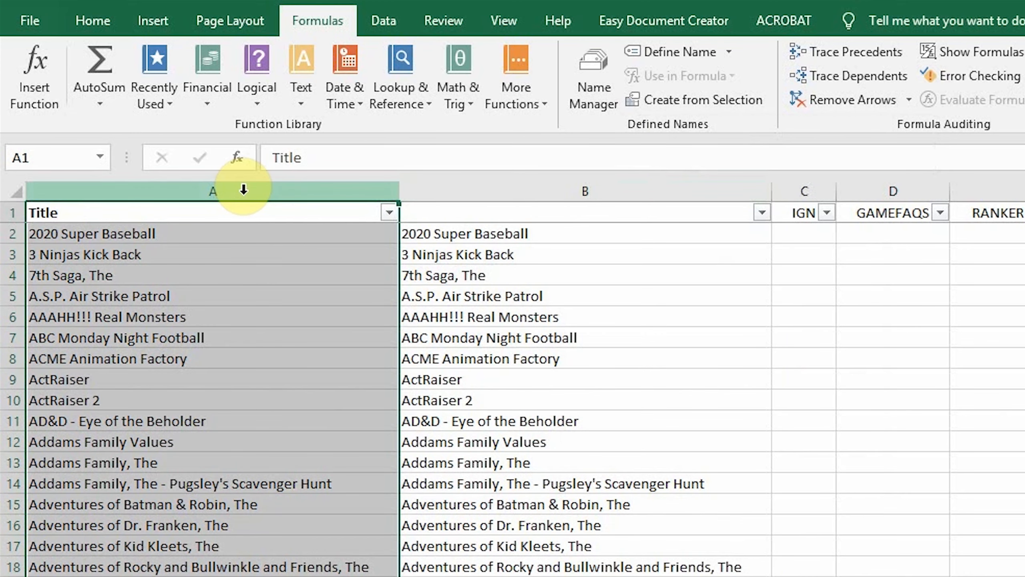
pyautogui.rightClick(244, 190)
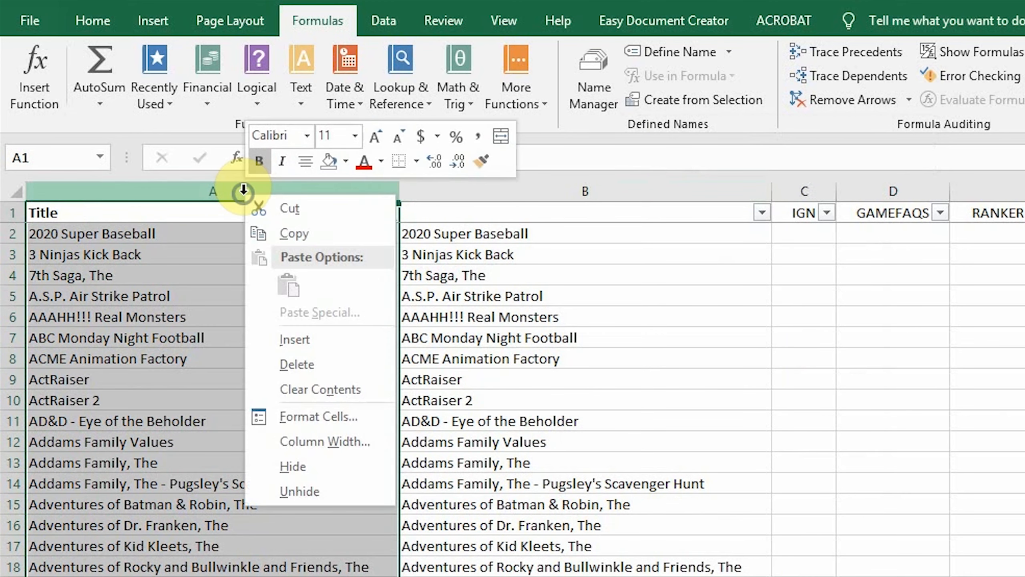
pyautogui.click(331, 360)
pyautogui.click(275, 211)
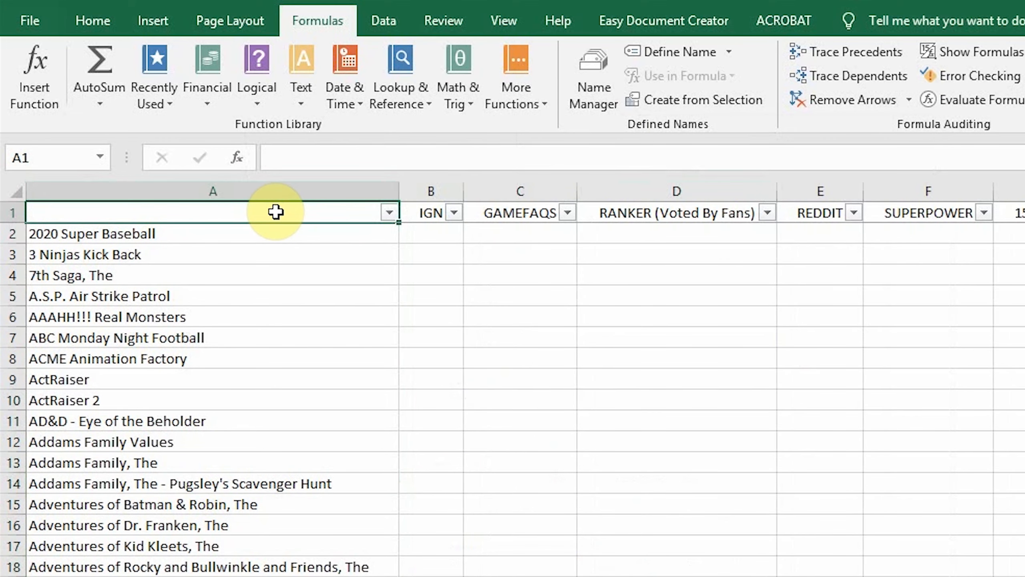
pyautogui.write('TITLE')
pyautogui.click(602, 350)
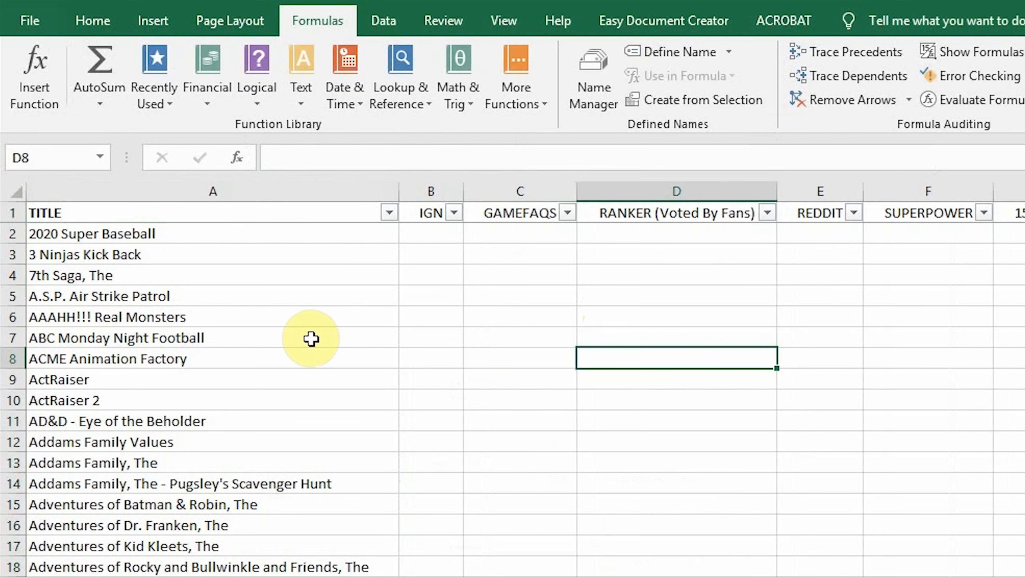
# Step: Begin a VLOOKUP in B2 under IGN with lookup value A:A and table array 'IGN Top 100'!B:C
pyautogui.click(430, 236)
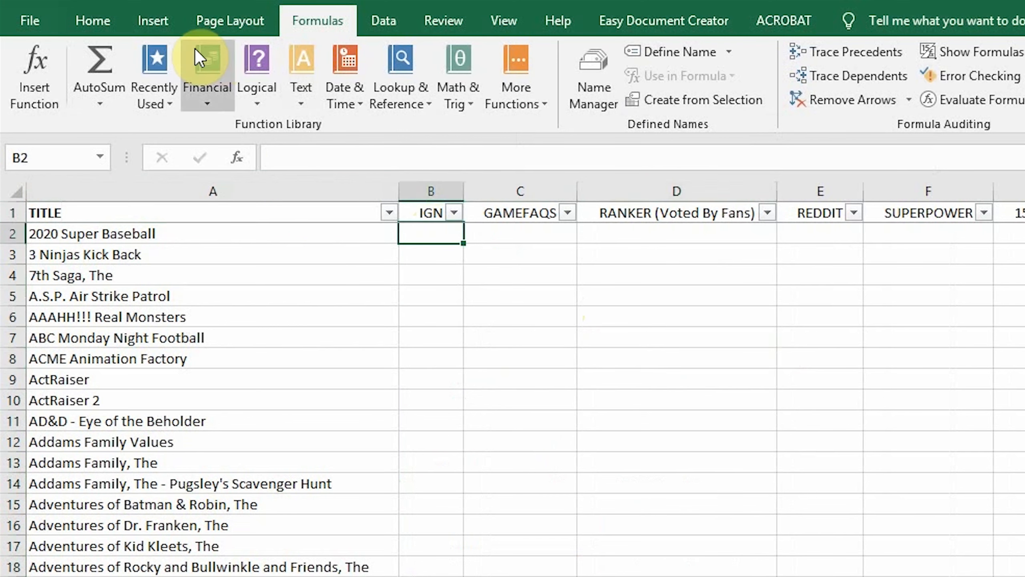
pyautogui.click(34, 86)
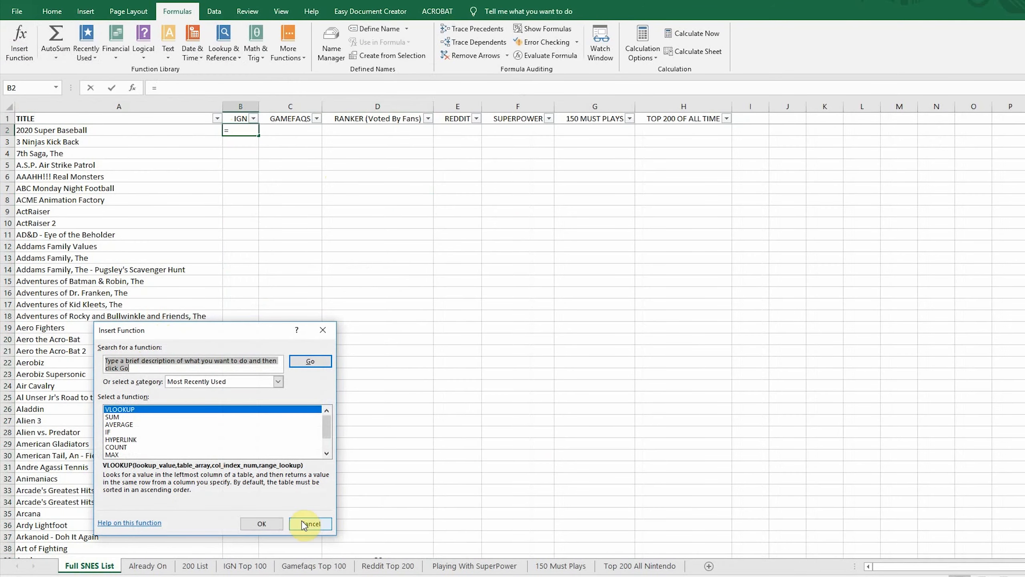
pyautogui.click(269, 523)
pyautogui.click(122, 107)
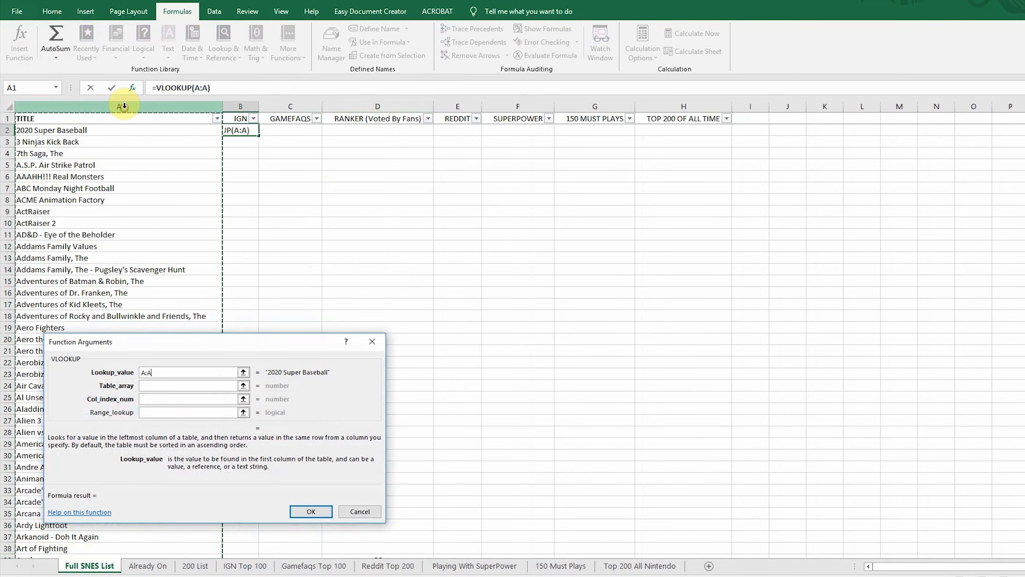
pyautogui.click(173, 387)
pyautogui.click(239, 567)
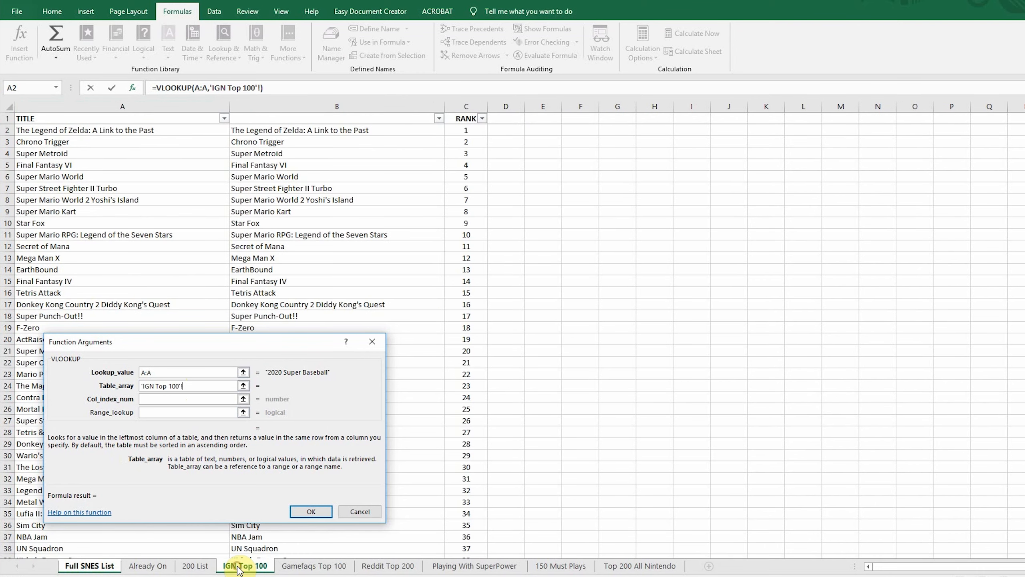
pyautogui.moveTo(328, 106); pyautogui.dragTo(452, 117)
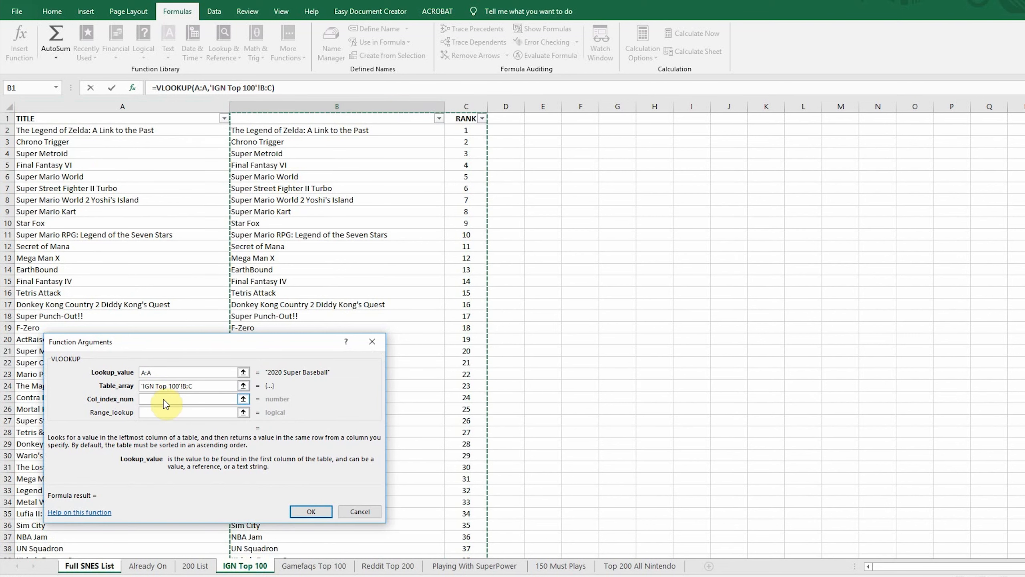
# Step: Complete the VLOOKUP with column index 2 and range lookup false, and fill it down the IGN column
pyautogui.click(227, 398)
pyautogui.write('2')
pyautogui.click(196, 413)
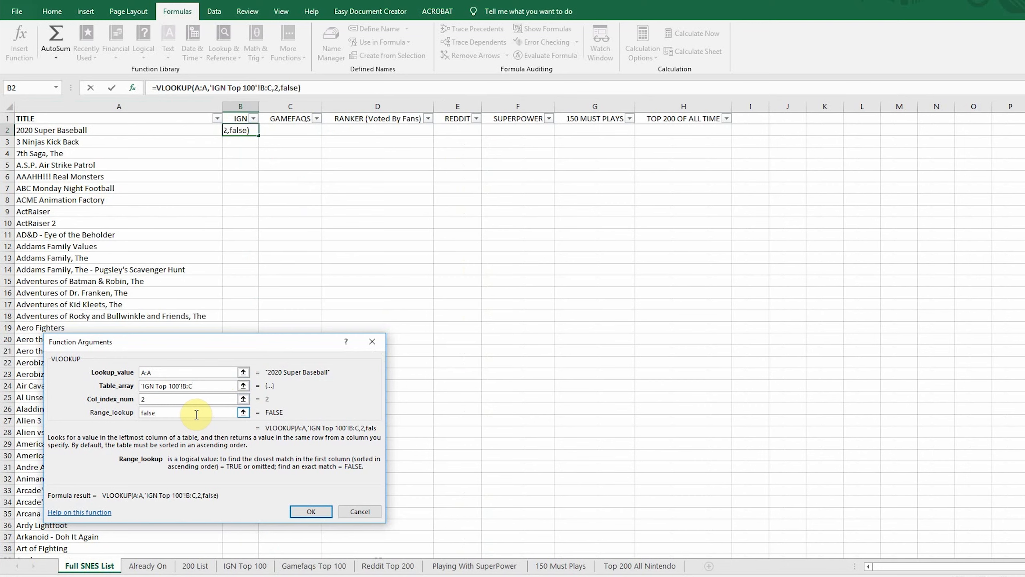
pyautogui.write('false')
pyautogui.press('Return')
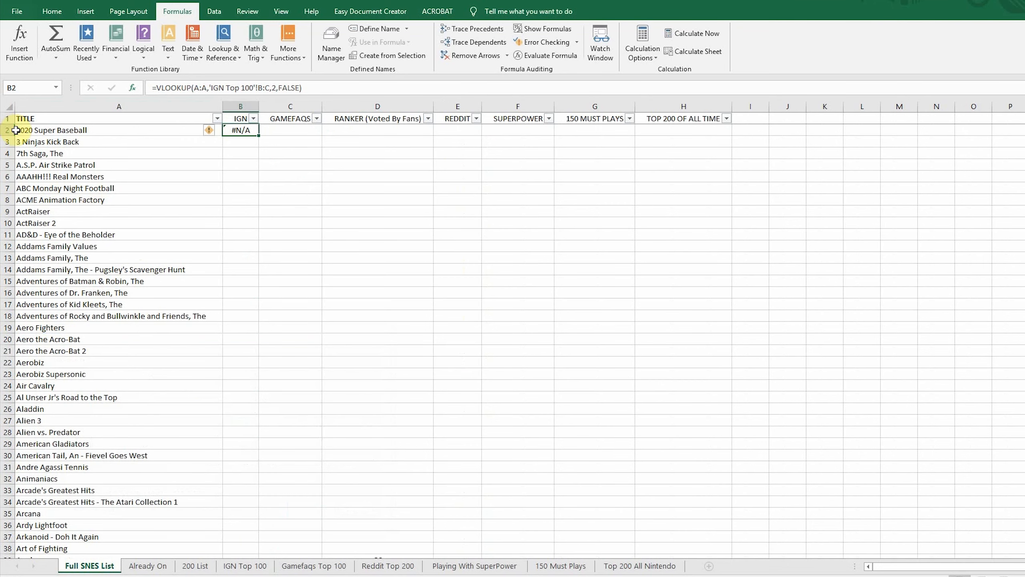
pyautogui.doubleClick(259, 136)
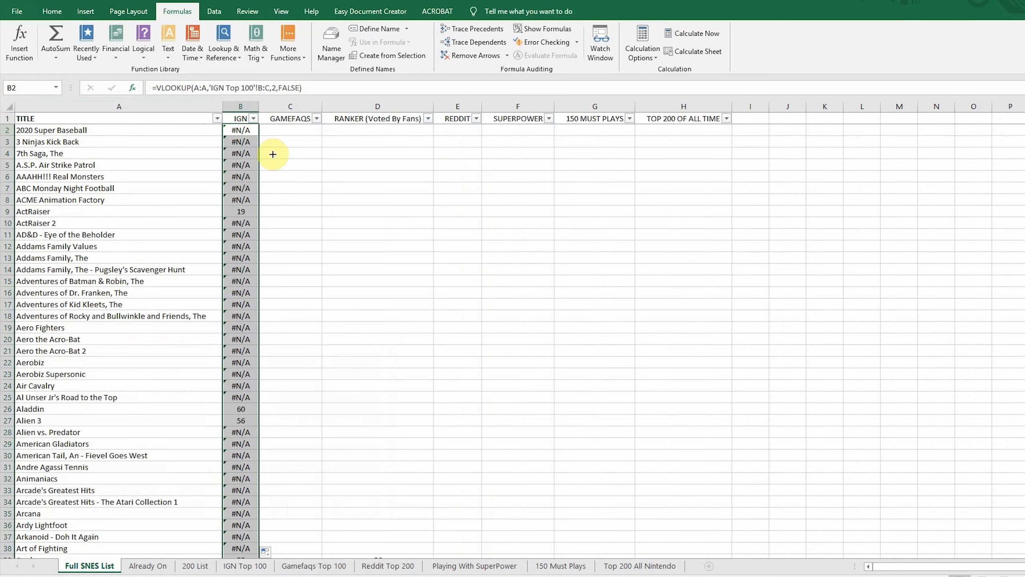
# Step: Check the IGN column for titles that received a rank, such as ActRaiser, Alien 3 and Blackthorne
pyautogui.click(248, 214)
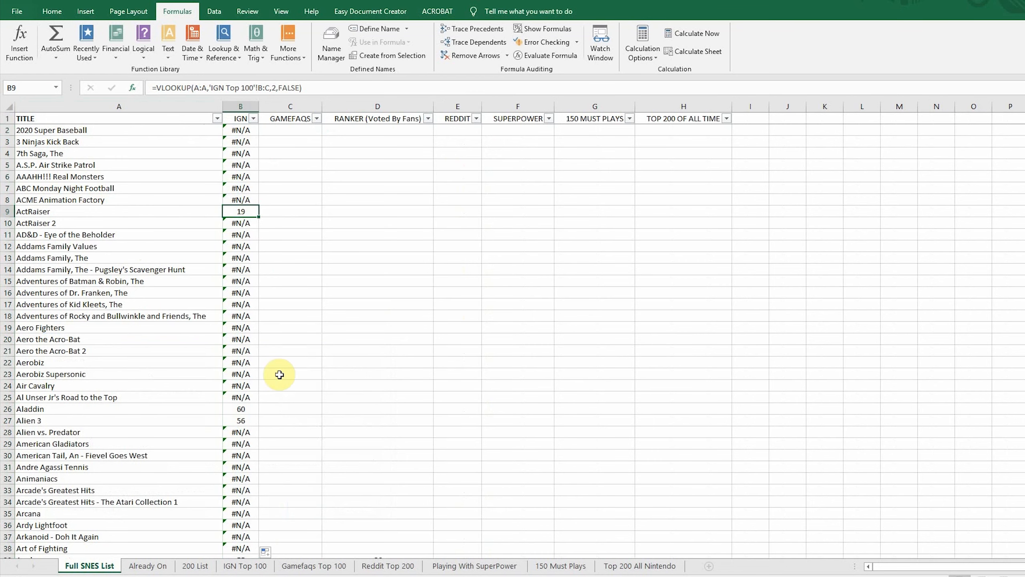
pyautogui.click(247, 408)
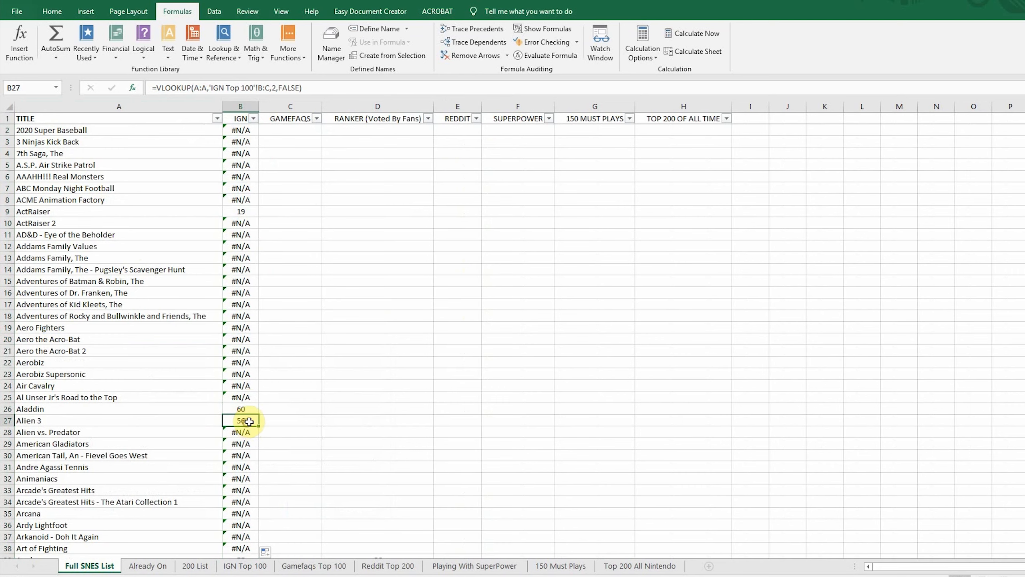
pyautogui.scroll(-7, 272, 417)
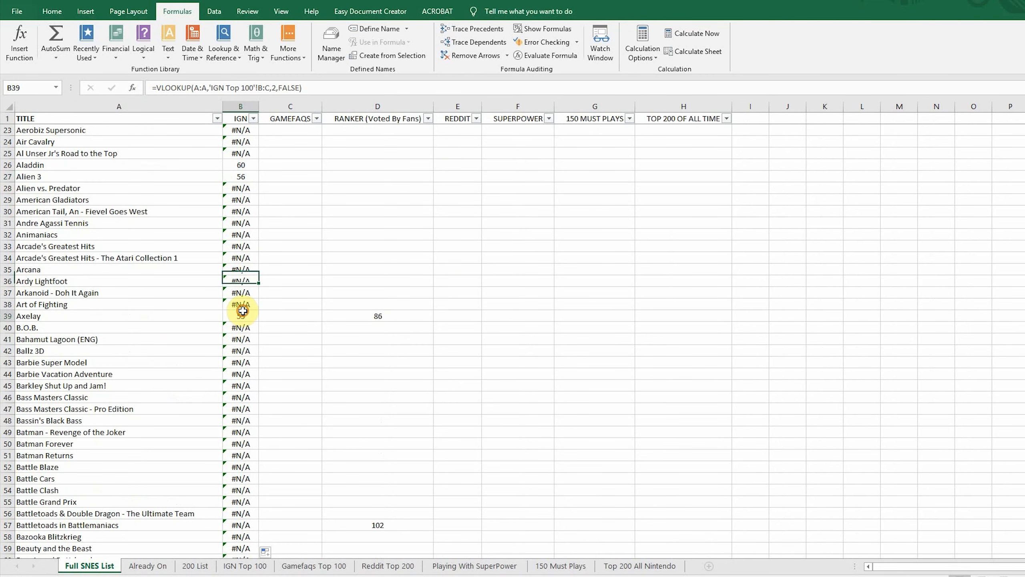
pyautogui.scroll(-8, 274, 374)
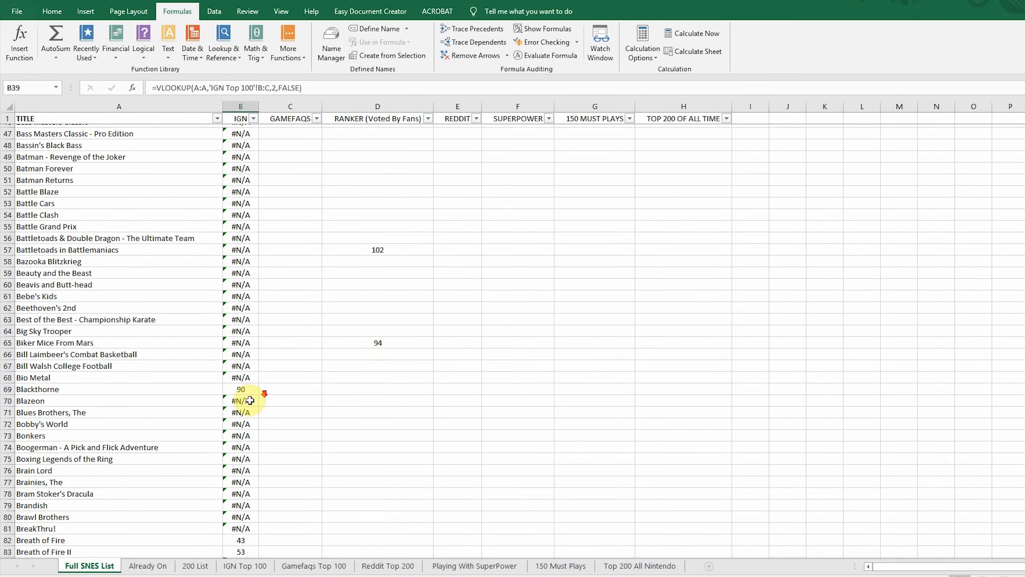
pyautogui.click(244, 384)
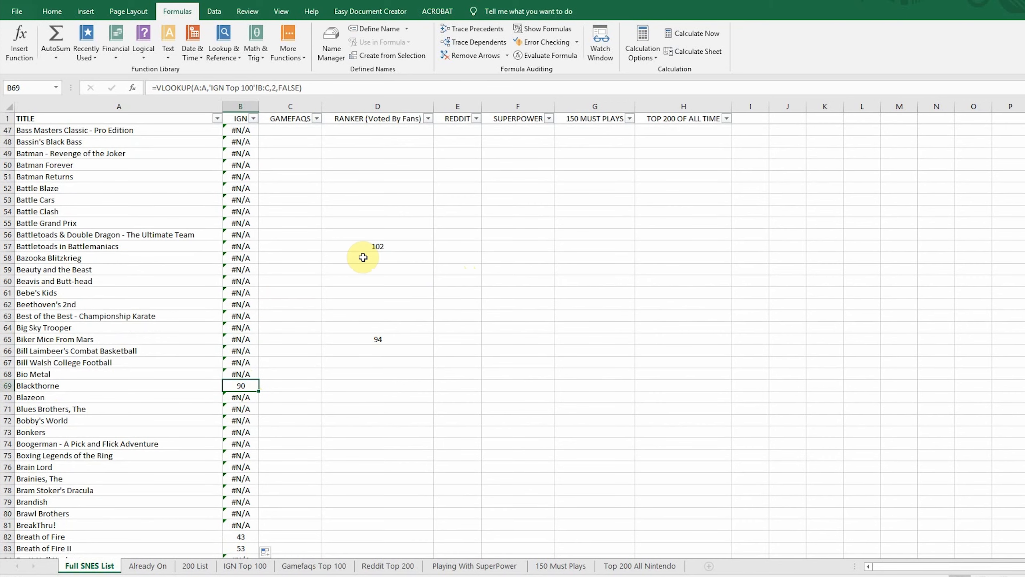
pyautogui.scroll(15, 282, 226)
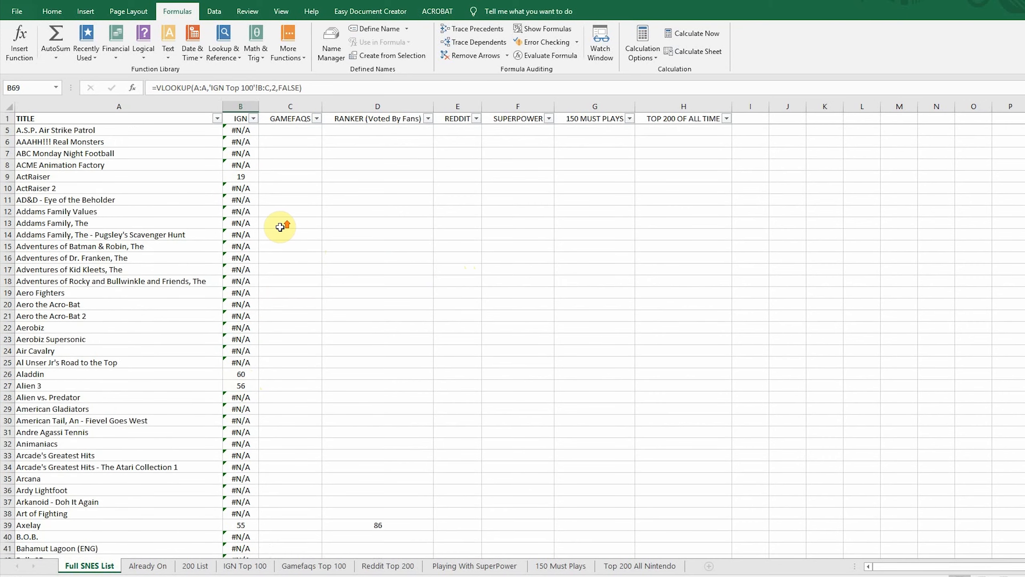
# Step: Replace the VLOOKUP formulas in the IGN column with their plain values by copying the column and pasting values over it
pyautogui.click(247, 106)
pyautogui.rightClick(251, 106)
pyautogui.click(278, 137)
pyautogui.rightClick(250, 104)
pyautogui.click(295, 157)
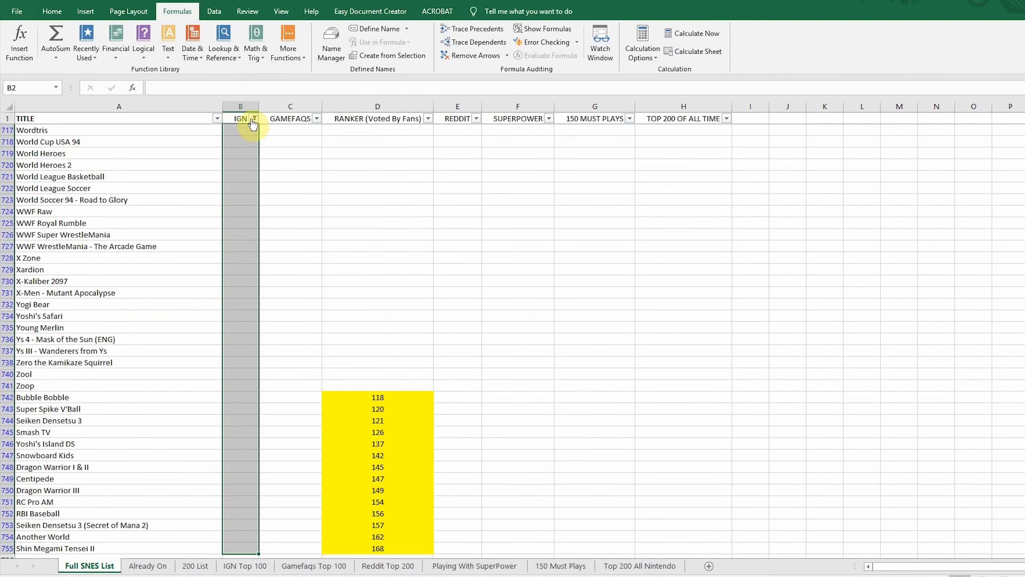
# Step: Select all values in the IGN column's filter to show every row again, and review the ranks up the list
pyautogui.click(254, 118)
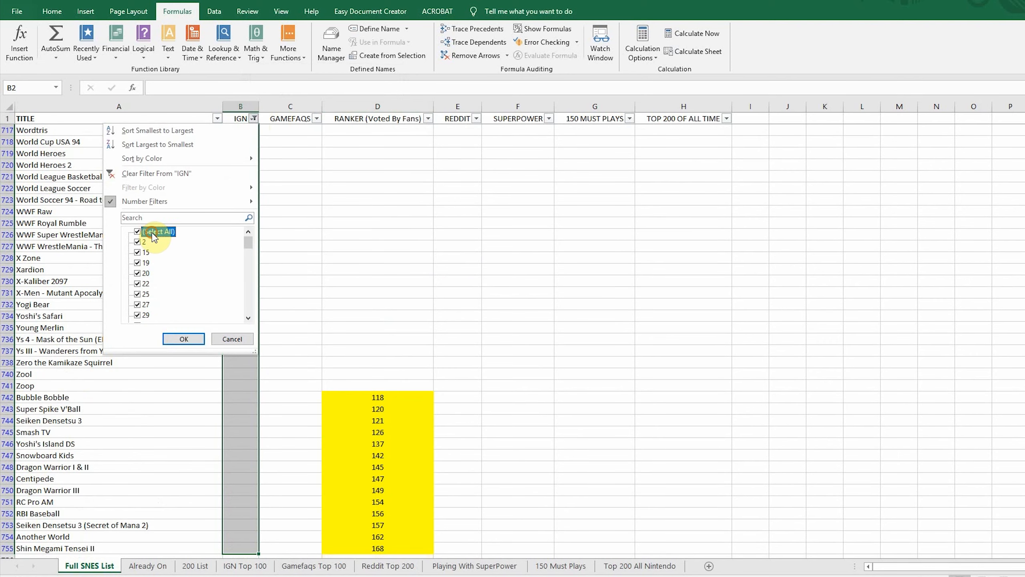
pyautogui.click(182, 339)
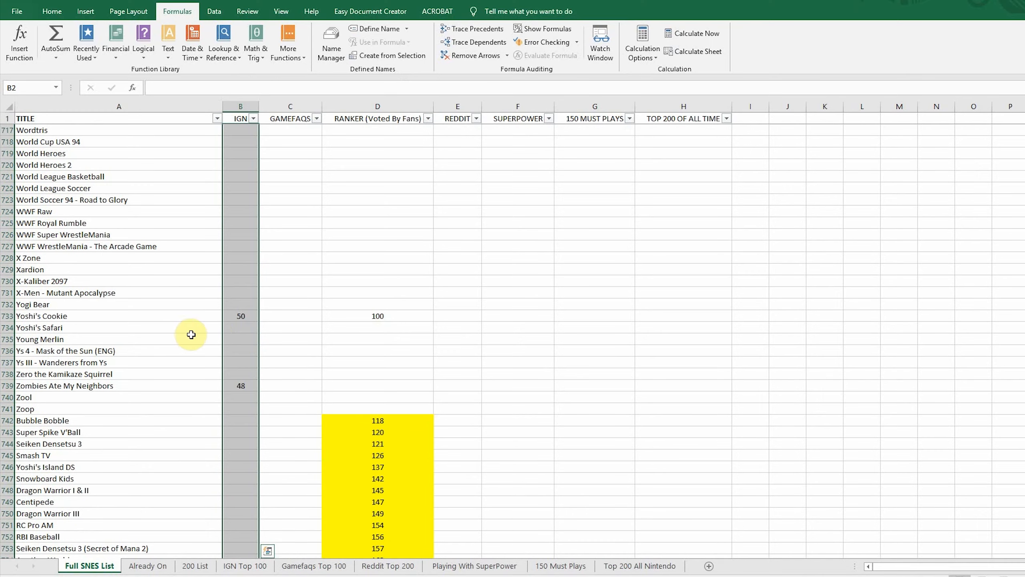
pyautogui.scroll(11, 218, 332)
pyautogui.scroll(20, 223, 335)
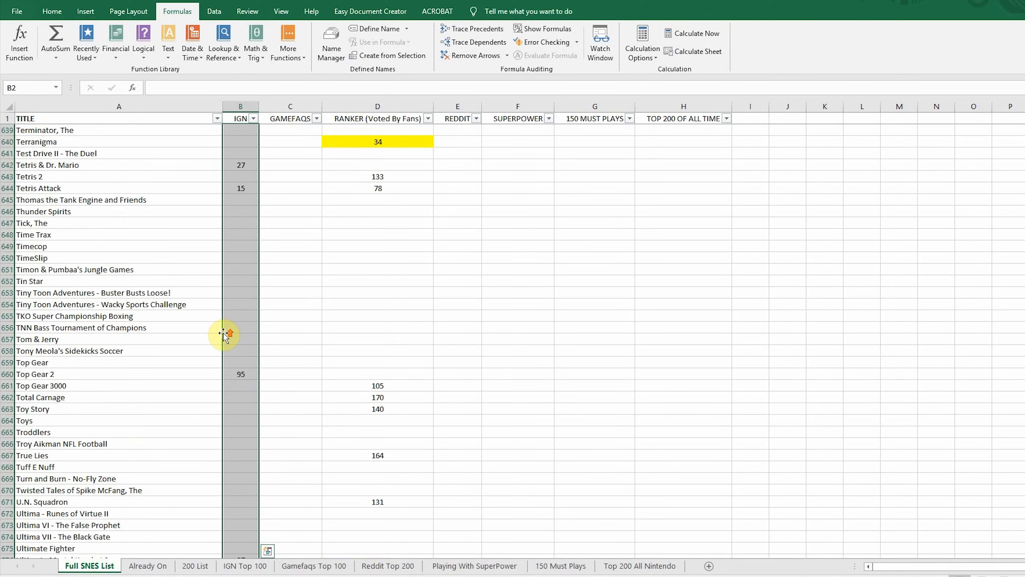
pyautogui.scroll(20, 224, 335)
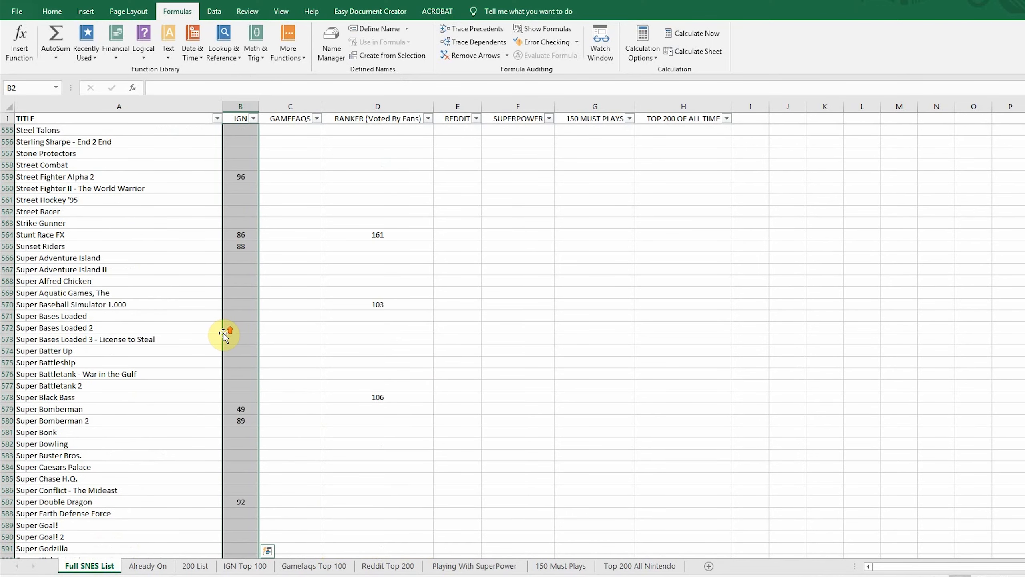